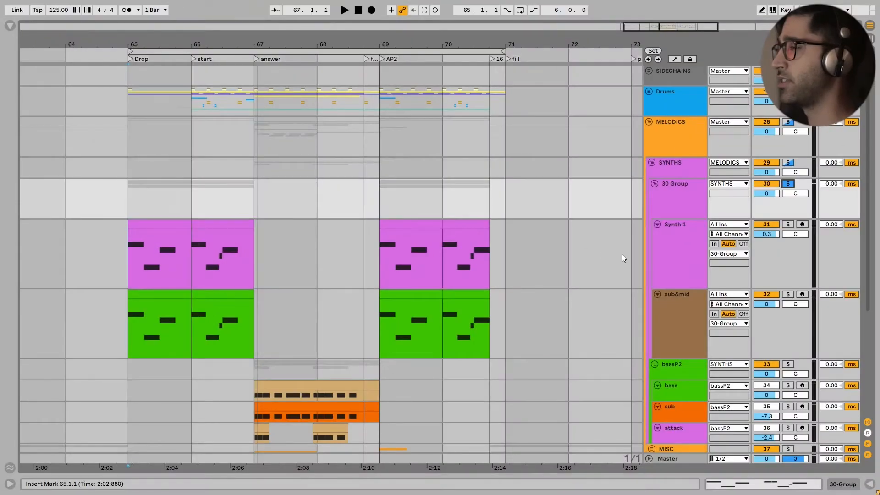
Play the drop and examine the Synth 1 track's Serum patch, including OSC A's sync warp and the J106 Chorus noise.
{"action": "key", "text": "space"}
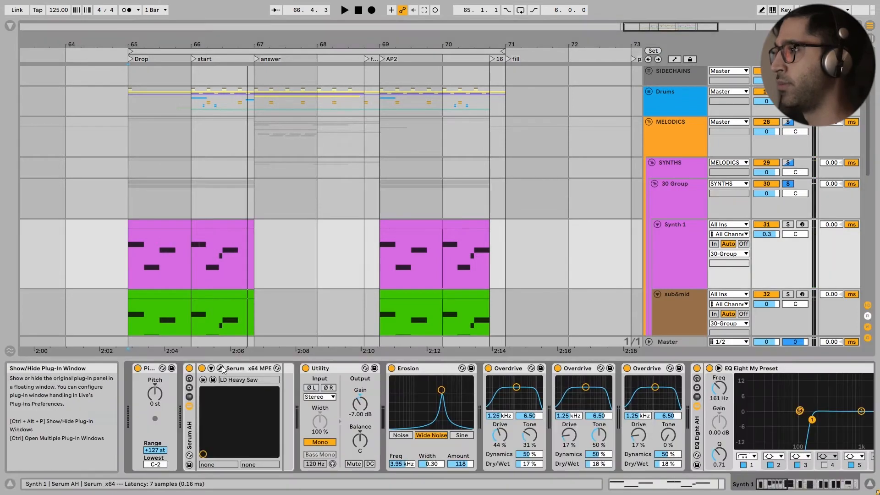
{"action": "left_click", "coordinate": [221, 369]}
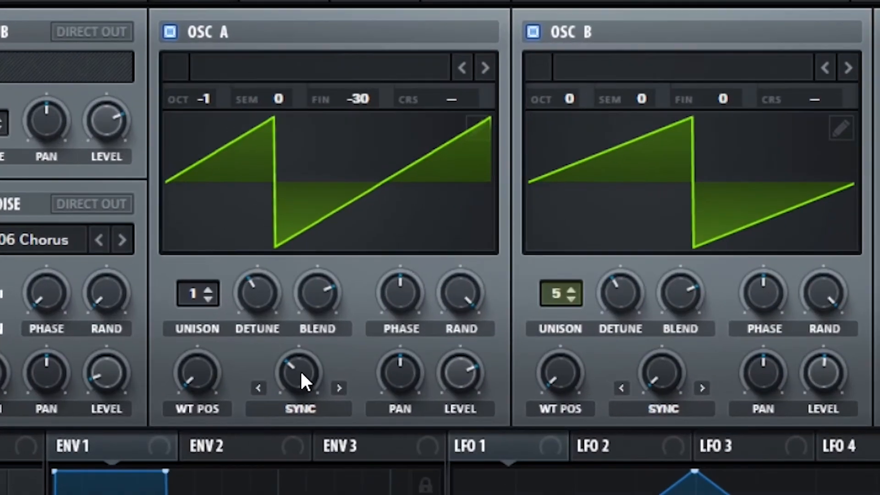
{"action": "left_click_drag", "start_coordinate": [302, 377], "coordinate": [295, 461]}
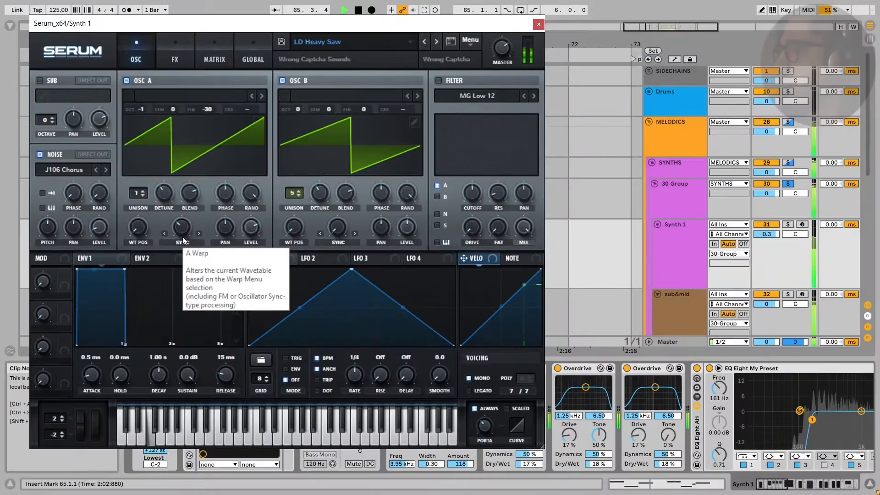
{"action": "key", "text": "space"}
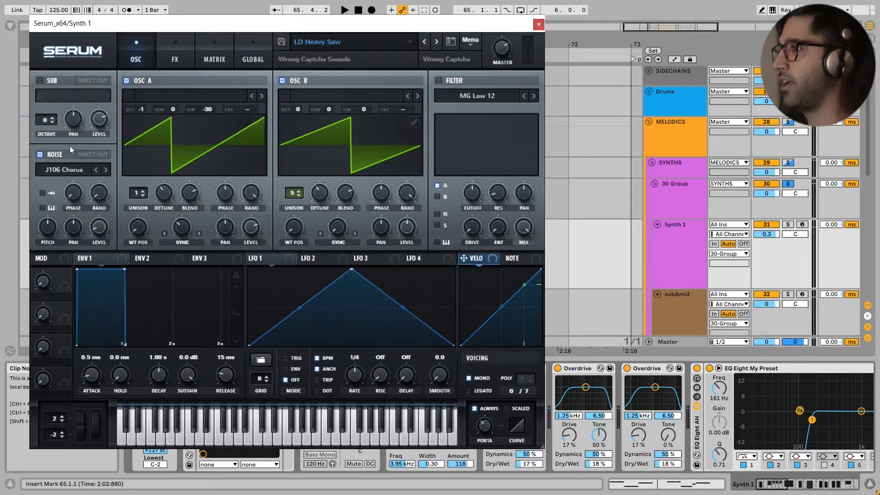
{"action": "left_click", "coordinate": [65, 169]}
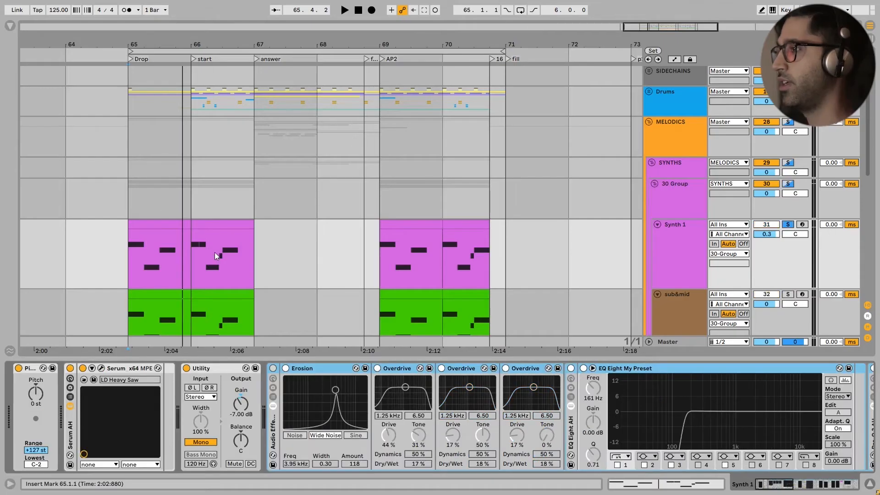
Switch on Synth 1's audio effect rack and go through its Erosion and three Overdrive devices.
{"action": "left_click", "coordinate": [273, 369]}
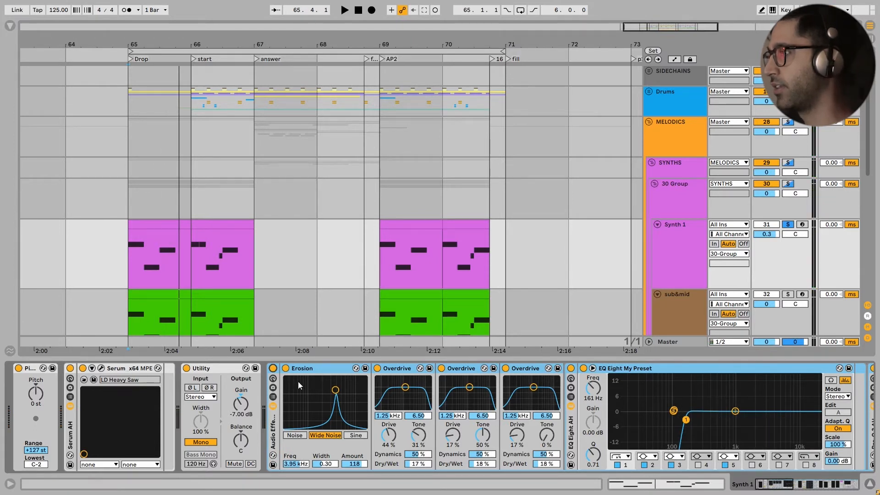
{"action": "scroll", "coordinate": [298, 381], "scroll_direction": "right", "scroll_amount": 5}
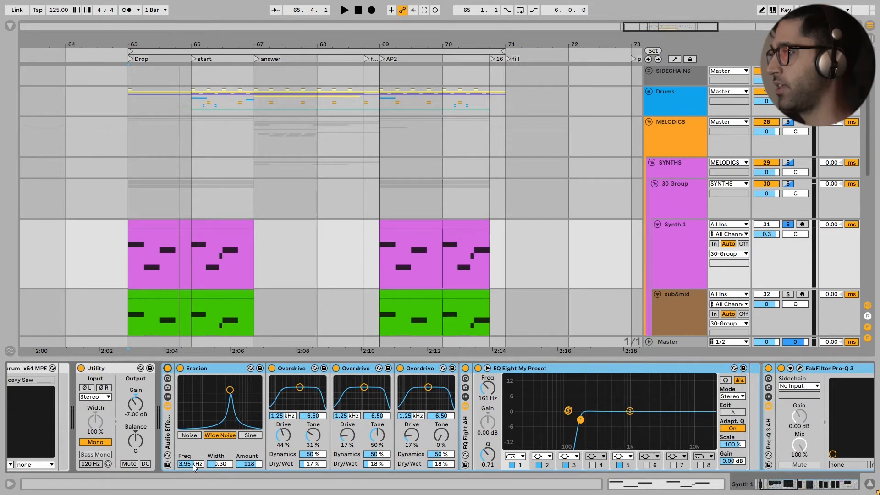
{"action": "scroll", "coordinate": [250, 437], "scroll_direction": "right", "scroll_amount": 3}
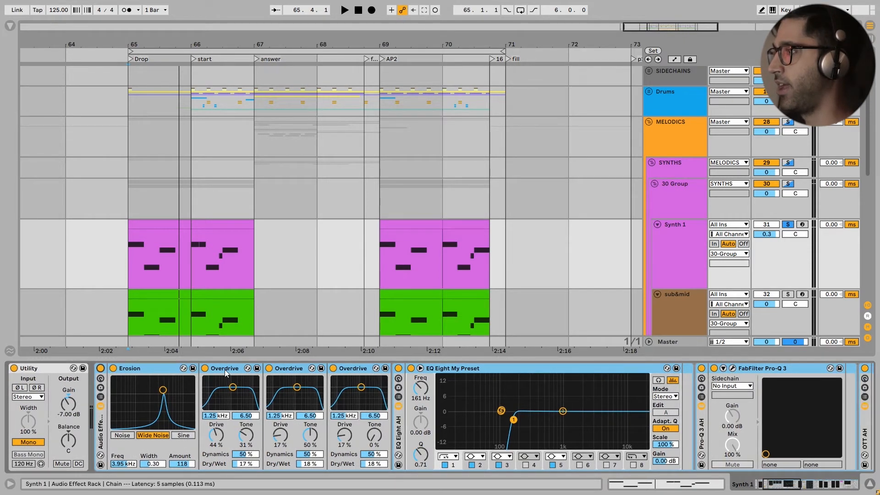
{"action": "left_click", "coordinate": [225, 369]}
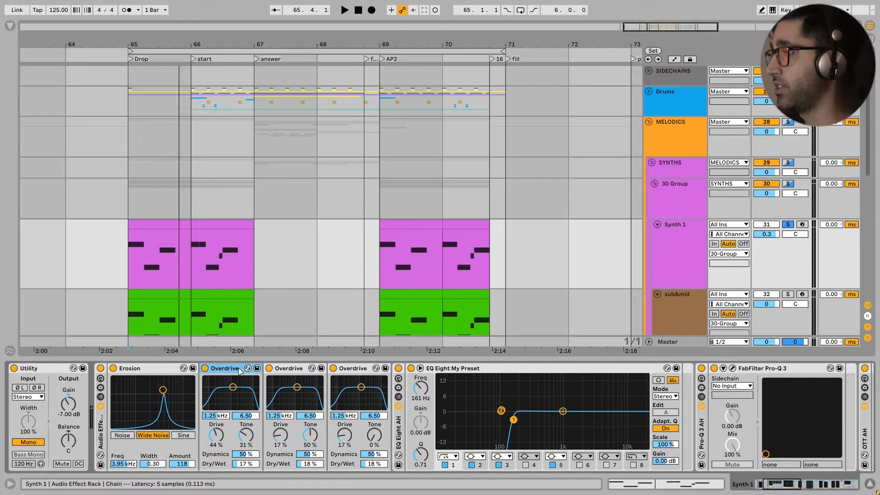
{"action": "left_click", "coordinate": [292, 371]}
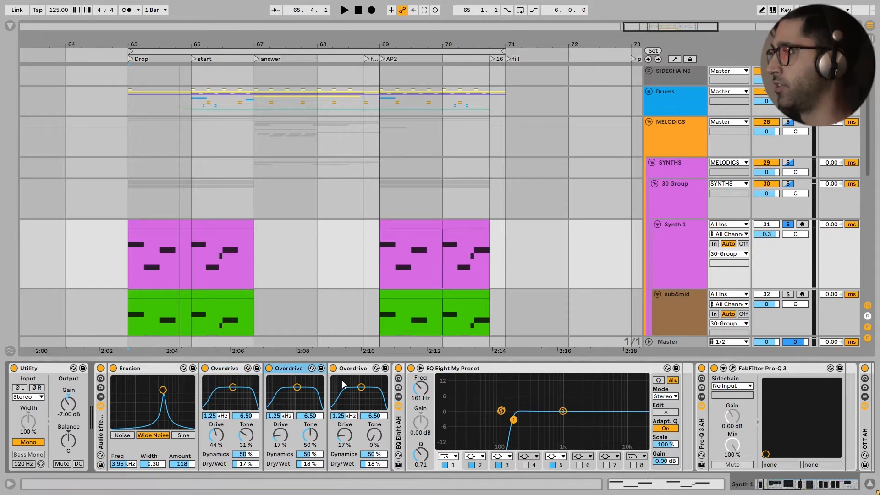
{"action": "left_click", "coordinate": [362, 371]}
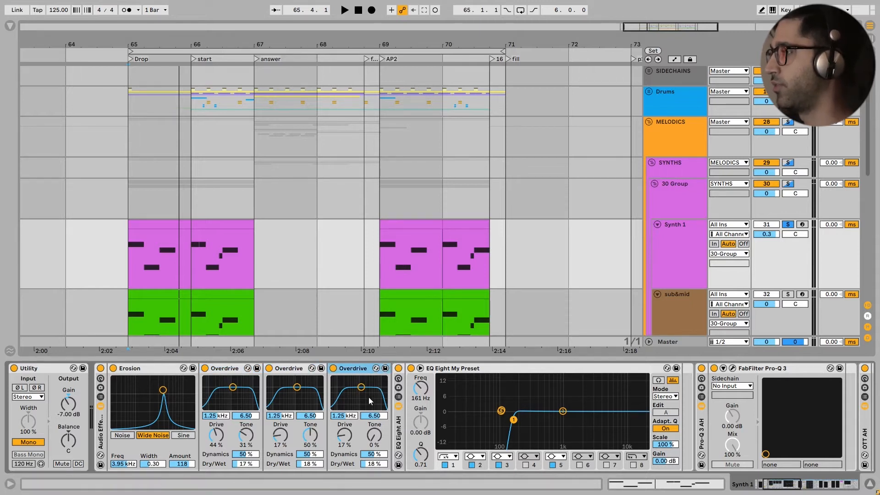
Examine Synth 1's EQ Eight and OTT settings and the low-cut curve in the Pro-Q 3 after OTT.
{"action": "scroll", "coordinate": [405, 401], "scroll_direction": "right", "scroll_amount": 5}
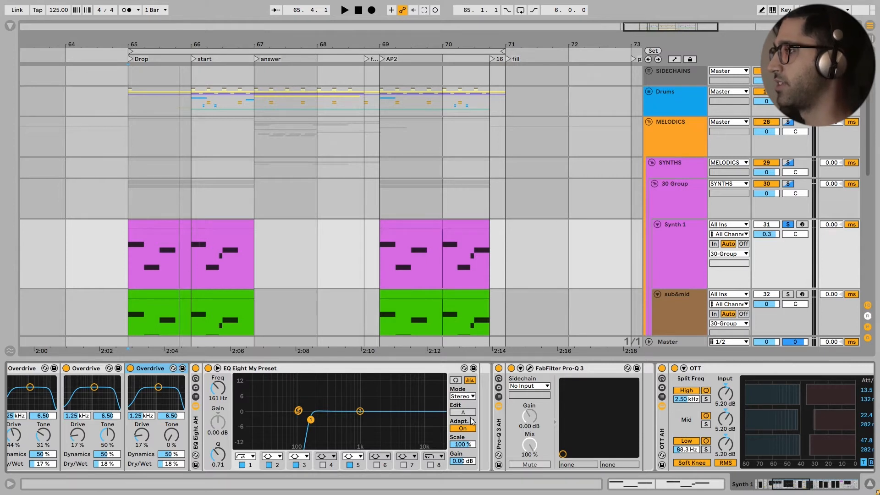
{"action": "scroll", "coordinate": [455, 414], "scroll_direction": "right", "scroll_amount": 1}
{"action": "scroll", "coordinate": [390, 383], "scroll_direction": "right", "scroll_amount": 10}
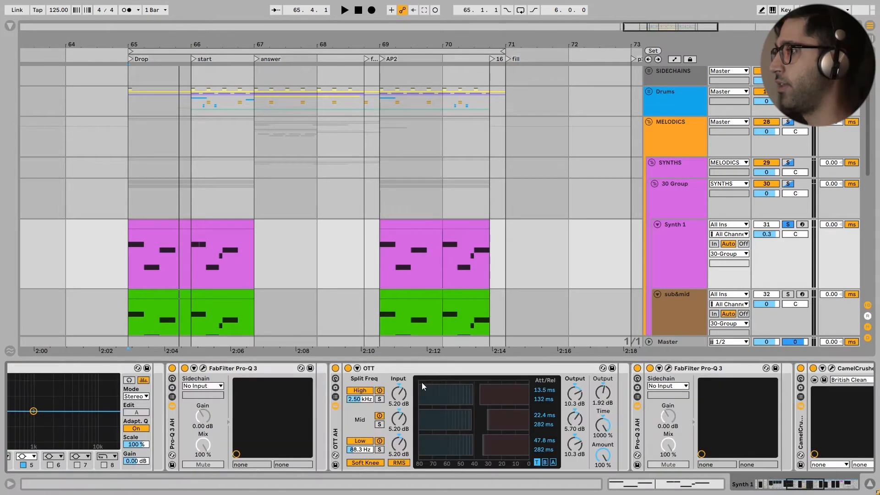
{"action": "scroll", "coordinate": [547, 432], "scroll_direction": "right", "scroll_amount": 5}
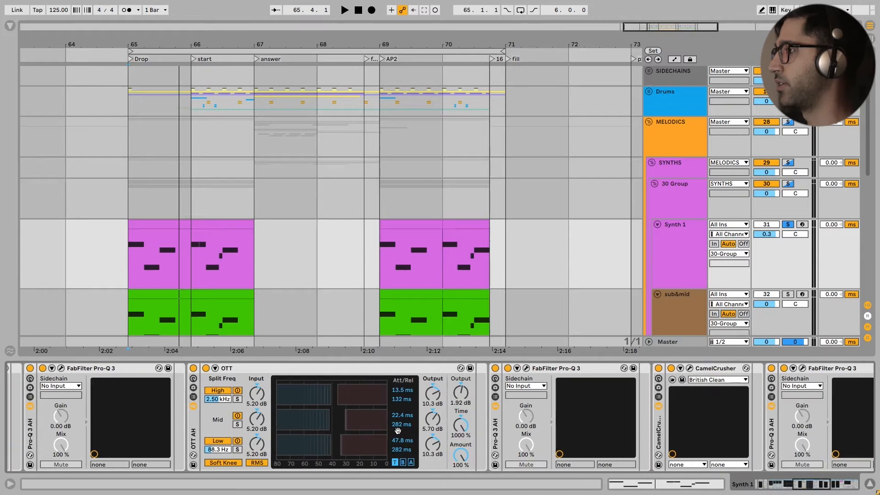
{"action": "key", "text": "space"}
{"action": "scroll", "coordinate": [404, 389], "scroll_direction": "left", "scroll_amount": 7}
{"action": "key", "text": "space"}
{"action": "left_click", "coordinate": [277, 368]}
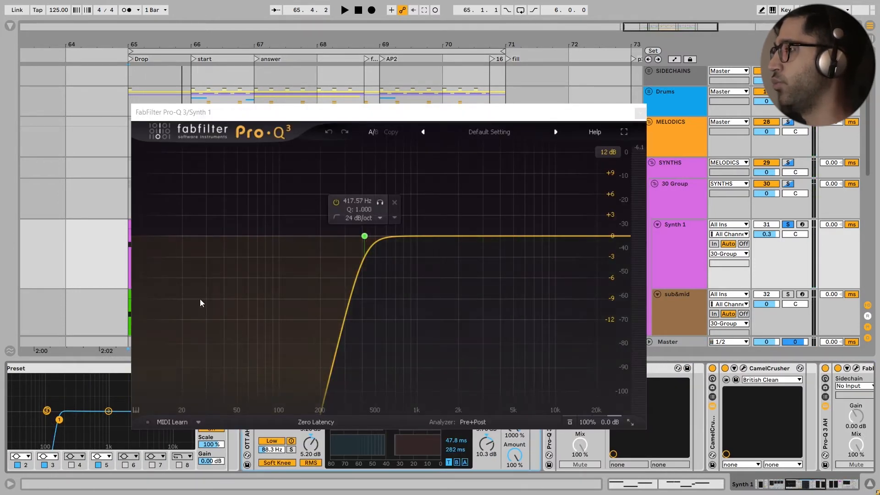
{"action": "left_click", "coordinate": [643, 115]}
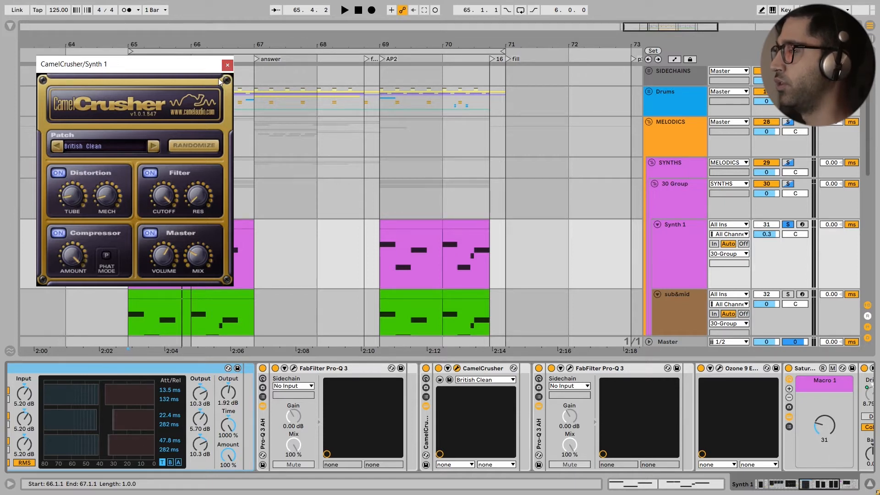
Inspect the settings of Synth 1's CamelCrusher, the Pro-Q 3 after it and the Ozone 9 Exciter.
{"action": "left_click", "coordinate": [227, 64]}
{"action": "scroll", "coordinate": [370, 386], "scroll_direction": "right", "scroll_amount": 5}
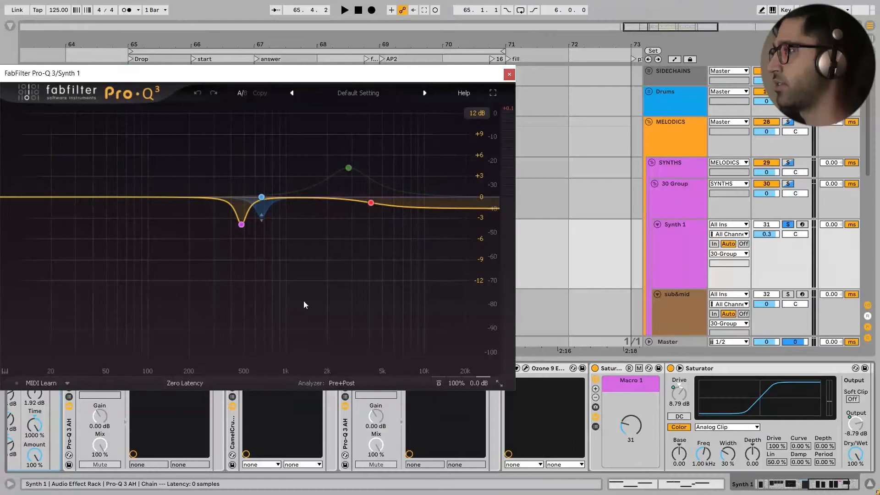
{"action": "mouse_move", "coordinate": [280, 199]}
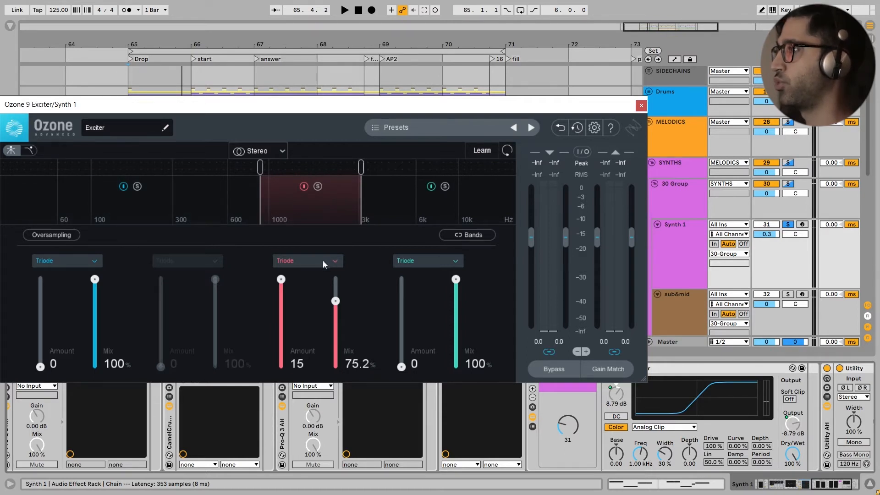
{"action": "left_click", "coordinate": [642, 106]}
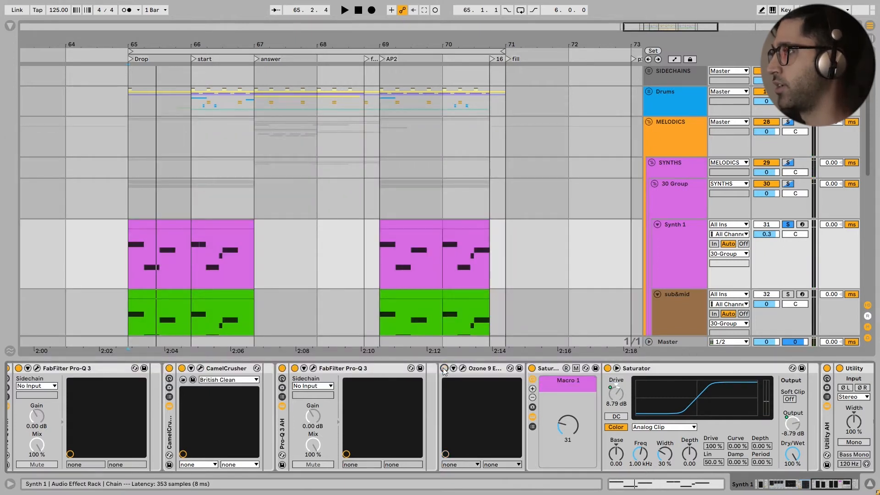
Compare Synth 1 with the Ozone 9 Exciter off and on, and view the closing Saturator and Utility.
{"action": "key", "text": "space"}
{"action": "key", "text": "space"}
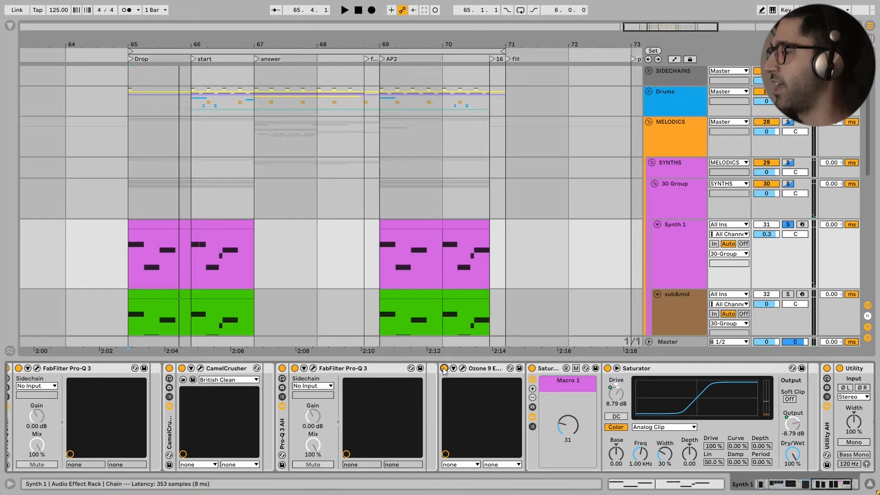
{"action": "scroll", "coordinate": [488, 384], "scroll_direction": "right", "scroll_amount": 3}
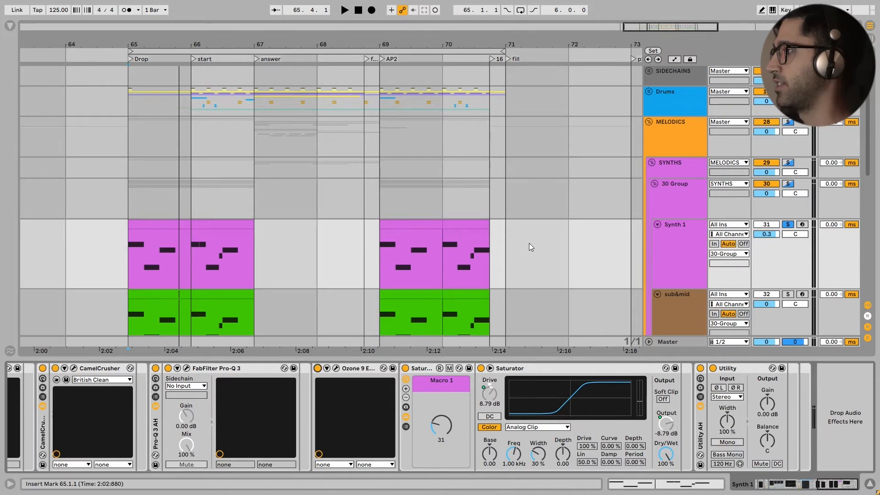
Solo the sub&mid track, play it from bar 65 and compare its clips with those of Synth 1.
{"action": "scroll", "coordinate": [529, 245], "scroll_direction": "down", "scroll_amount": 3}
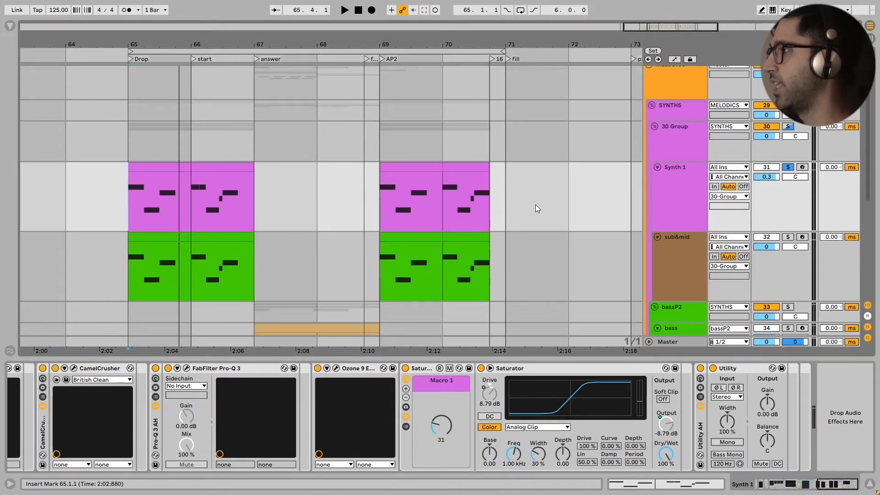
{"action": "left_click", "coordinate": [679, 257]}
{"action": "key", "text": "s"}
{"action": "key", "text": "space"}
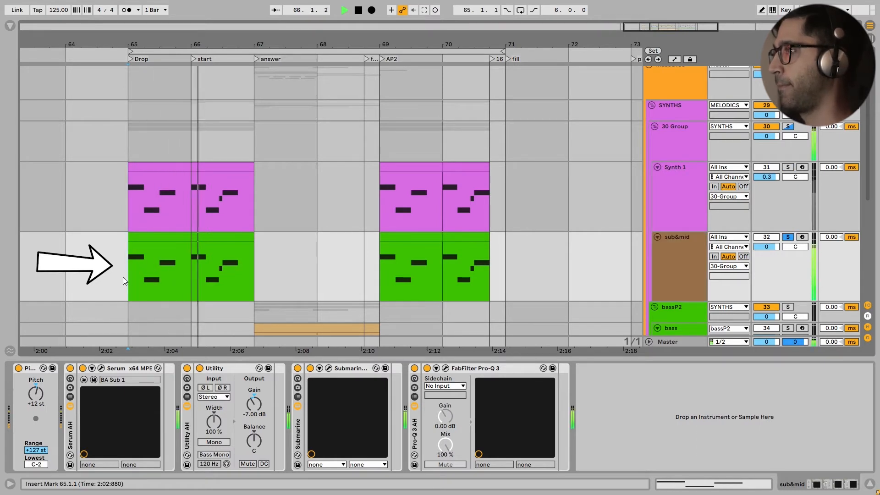
{"action": "key", "text": "space"}
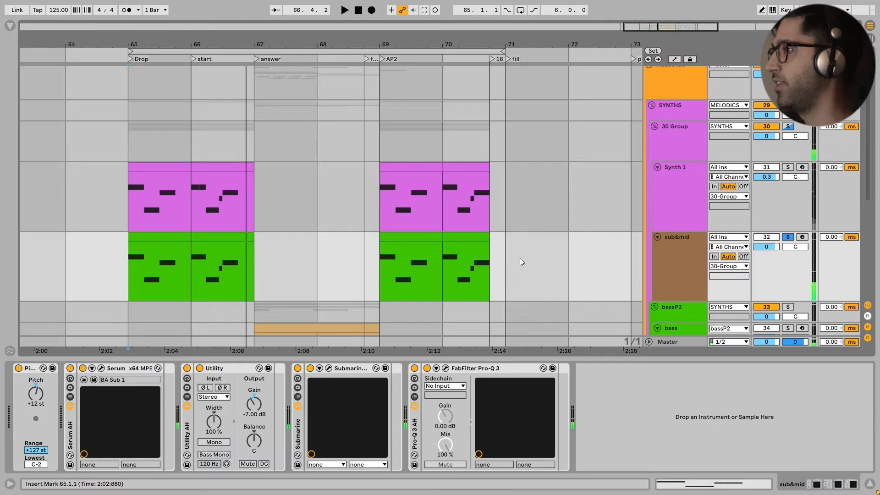
{"action": "left_click_drag", "start_coordinate": [137, 209], "coordinate": [253, 193]}
{"action": "left_click", "coordinate": [182, 267]}
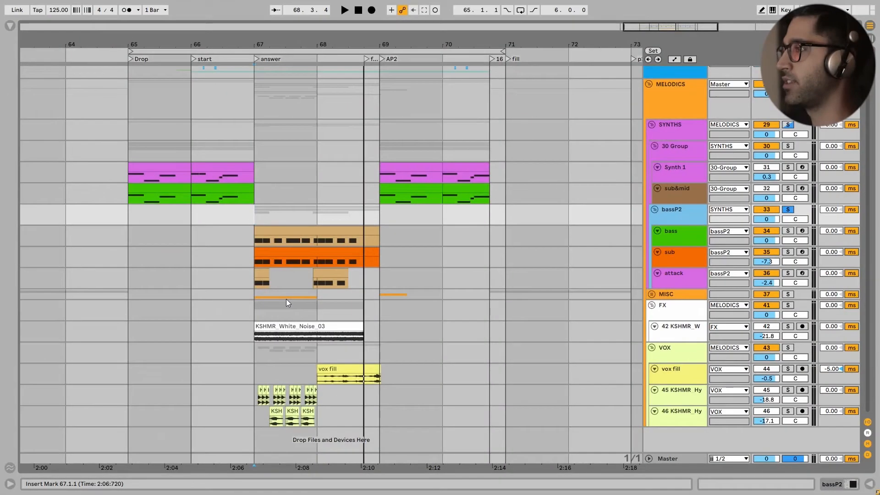
Audition the bassP2 group from bar 67 and its attack track on its own.
{"action": "key", "text": "space"}
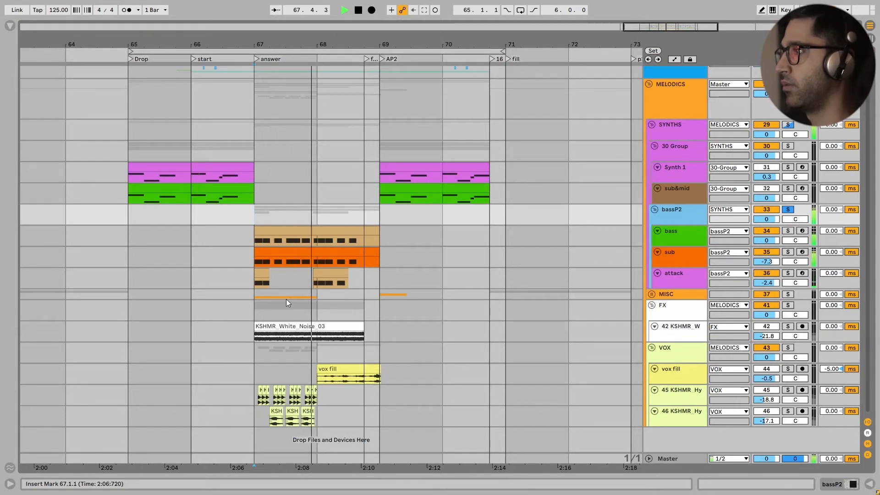
{"action": "key", "text": "space"}
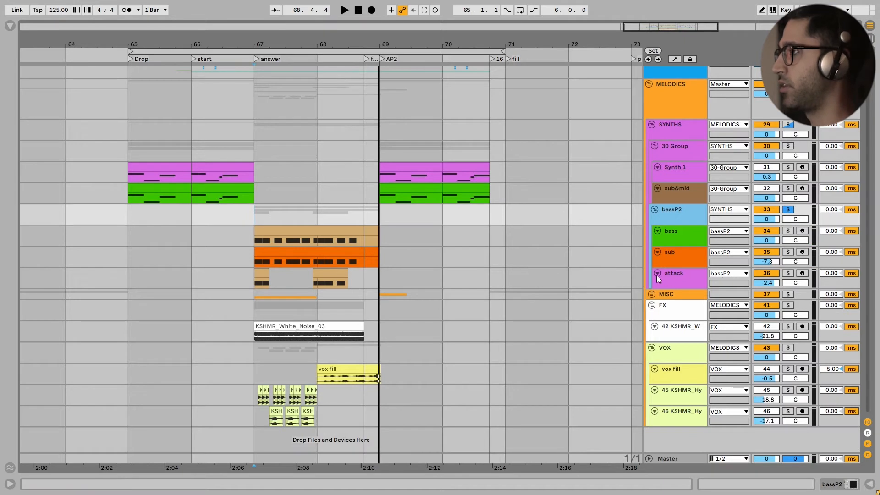
{"action": "left_click", "coordinate": [676, 279]}
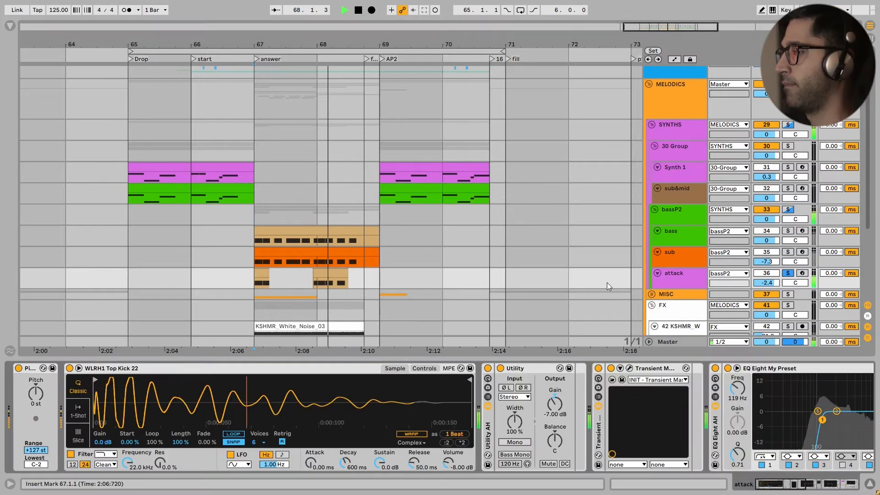
{"action": "key", "text": "space"}
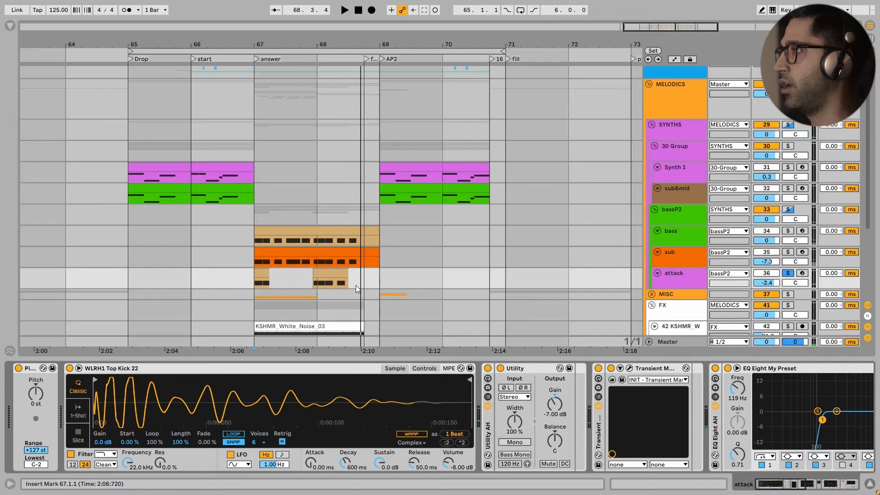
Solo the sub track in the bassP2 group and play it from bar 67.
{"action": "left_click", "coordinate": [677, 254]}
{"action": "key", "text": "s"}
{"action": "key", "text": "space"}
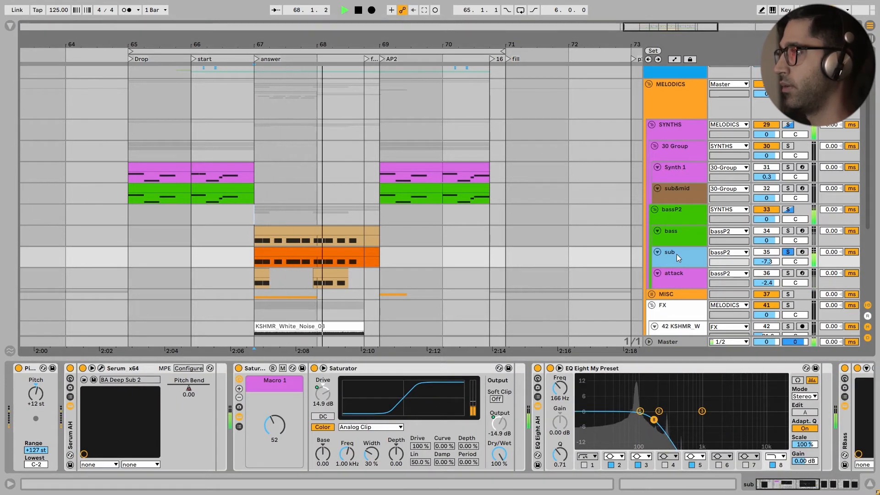
Solo the bass track in the bassP2 group and play it from bar 67.
{"action": "left_click", "coordinate": [680, 238]}
{"action": "key", "text": "s"}
{"action": "key", "text": "space"}
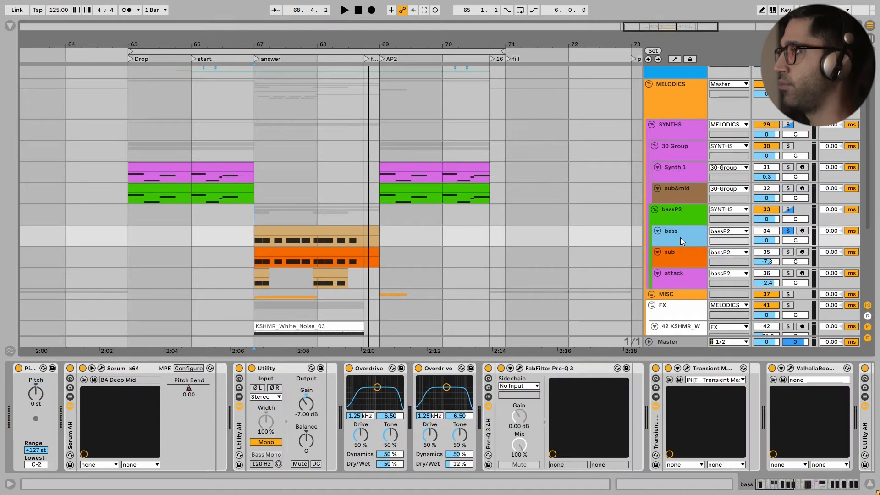
{"action": "key", "text": "space"}
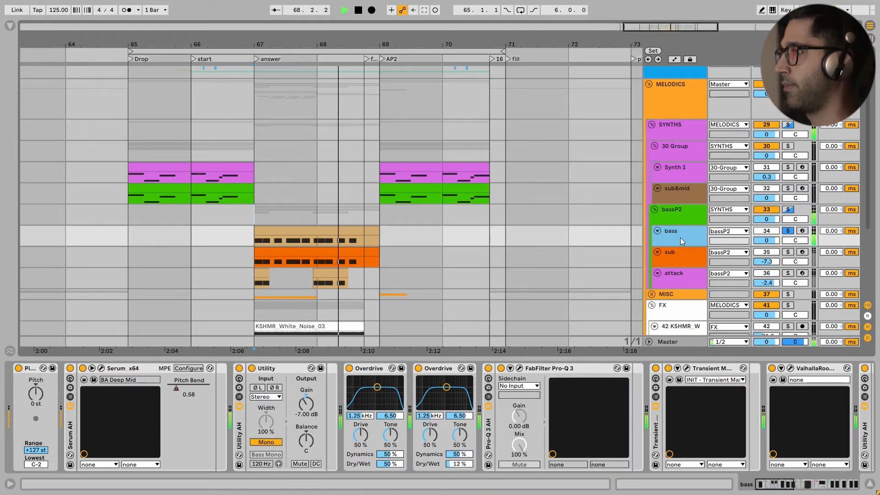
{"action": "key", "text": "space"}
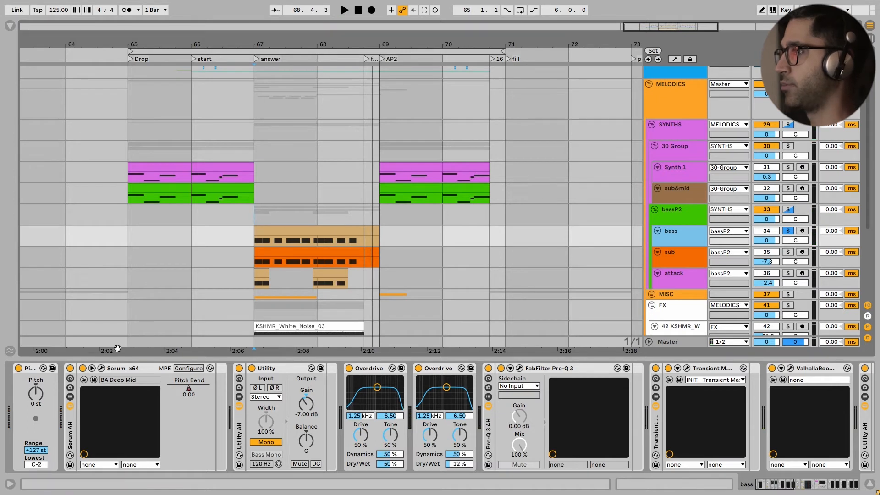
Open the bass track's Serum patch and examine its oscillator and its compressor, distortion and filter effects.
{"action": "left_click", "coordinate": [101, 369]}
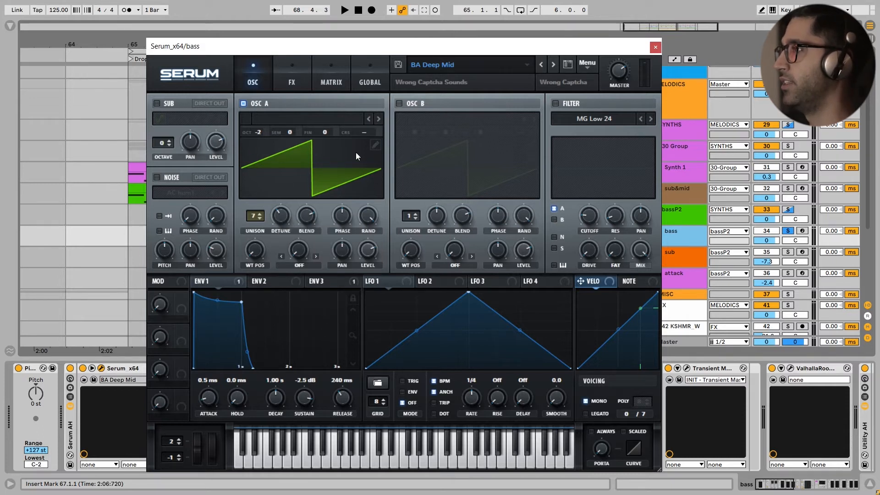
{"action": "left_click", "coordinate": [292, 83]}
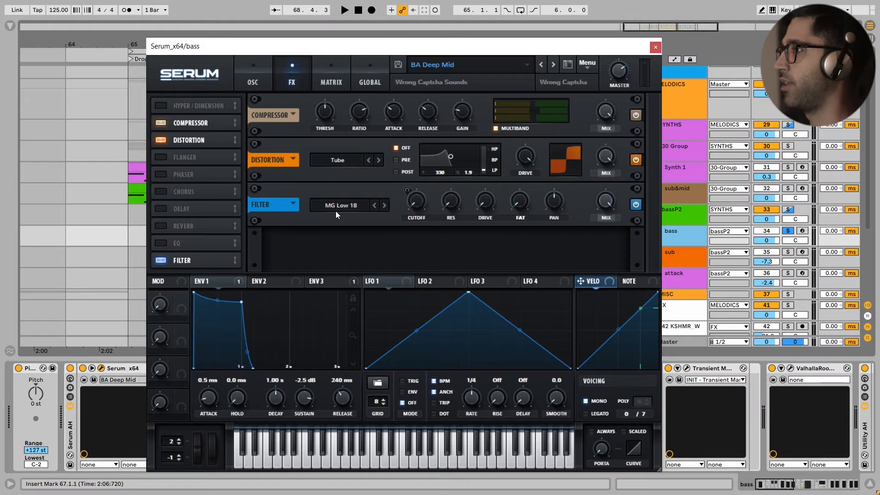
Play the bass from bar 67 while examining the Serum filter cutoff's Env 1 modulation and the pitch bend automation.
{"action": "key", "text": "space"}
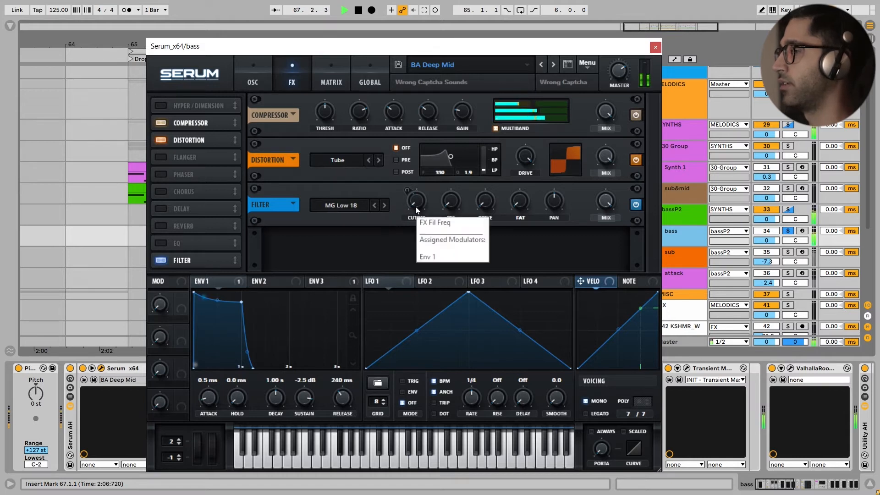
{"action": "left_click", "coordinate": [227, 282]}
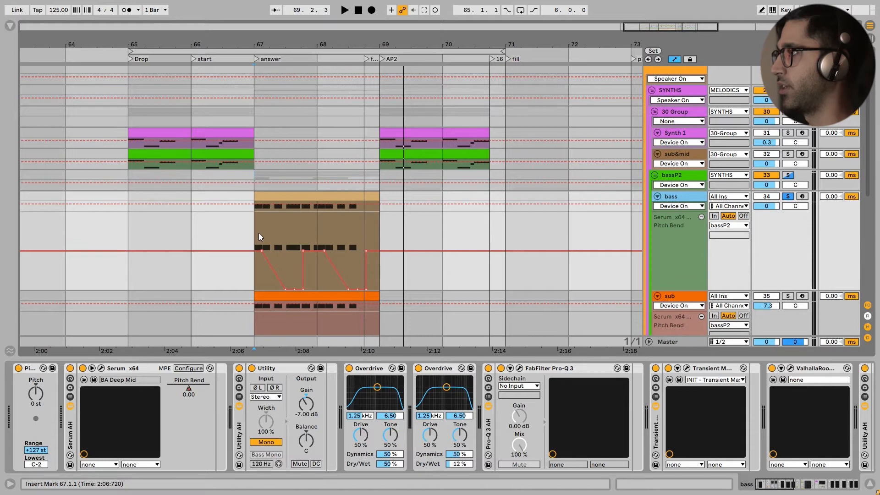
{"action": "key", "text": "space"}
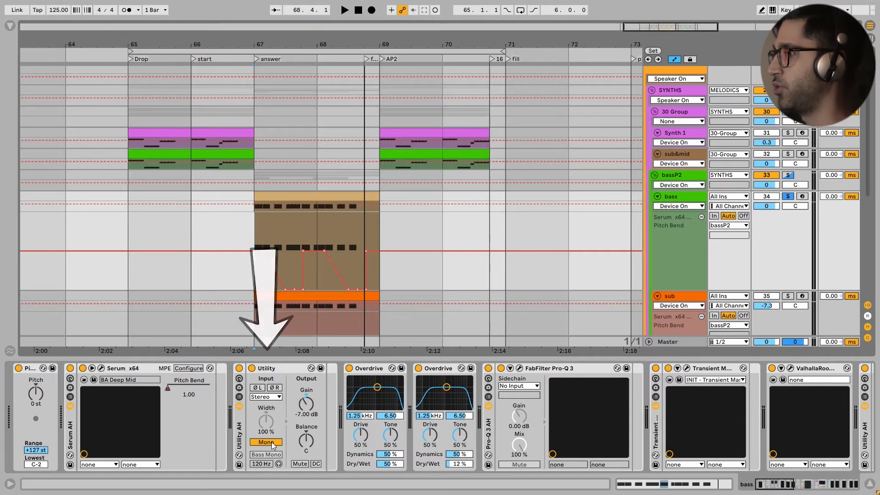
Examine the bass track's Utility and Overdrive devices, plus its Transient Master and ValhallaRoom settings.
{"action": "scroll", "coordinate": [284, 429], "scroll_direction": "right", "scroll_amount": 3}
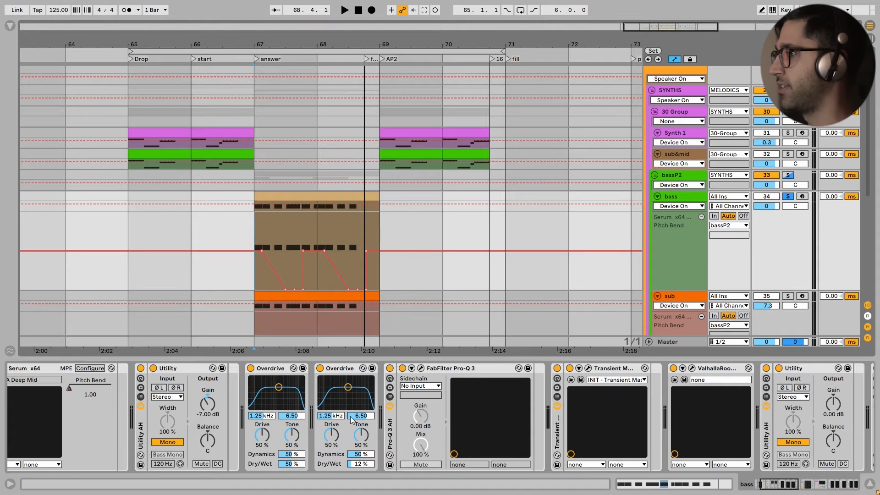
{"action": "scroll", "coordinate": [383, 416], "scroll_direction": "right", "scroll_amount": 5}
{"action": "left_click", "coordinate": [405, 369]}
{"action": "mouse_move", "coordinate": [444, 116]}
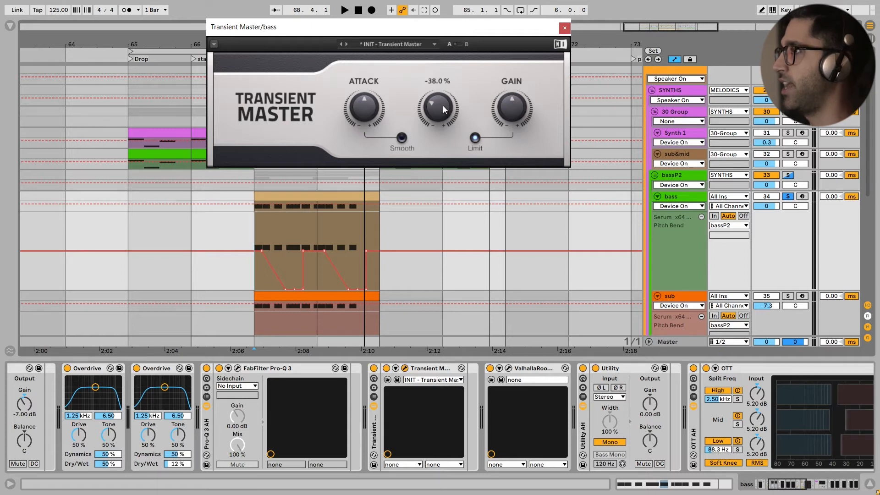
{"action": "left_click", "coordinate": [508, 369]}
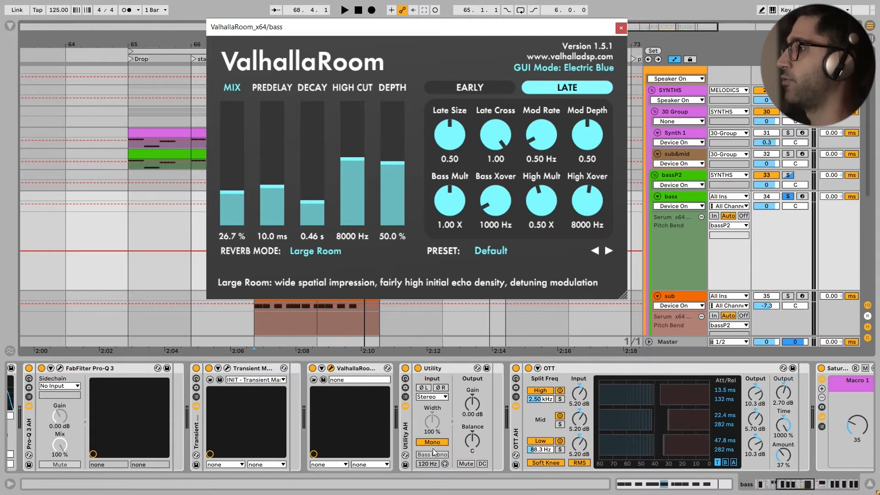
Examine the second Utility, OTT and Saturator devices further along the bass track's effect chain.
{"action": "left_click_drag", "start_coordinate": [457, 435], "coordinate": [439, 435]}
{"action": "scroll", "coordinate": [439, 435], "scroll_direction": "right", "scroll_amount": 10}
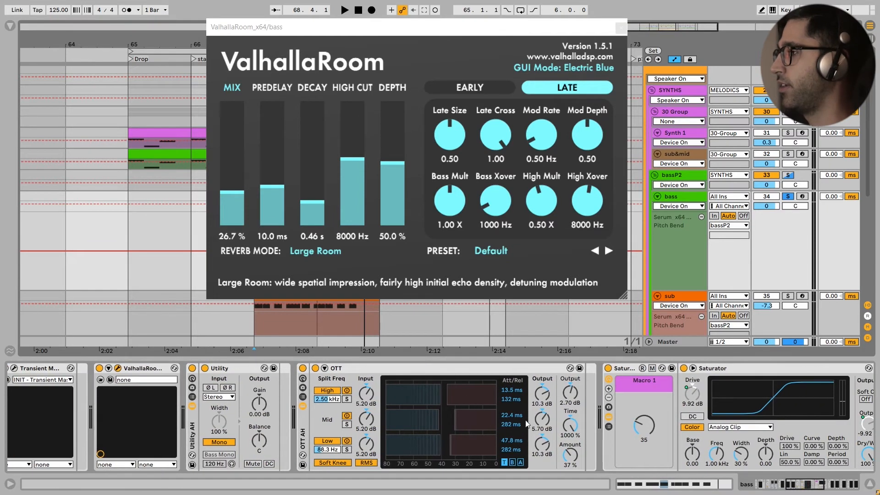
{"action": "scroll", "coordinate": [438, 428], "scroll_direction": "right", "scroll_amount": 5}
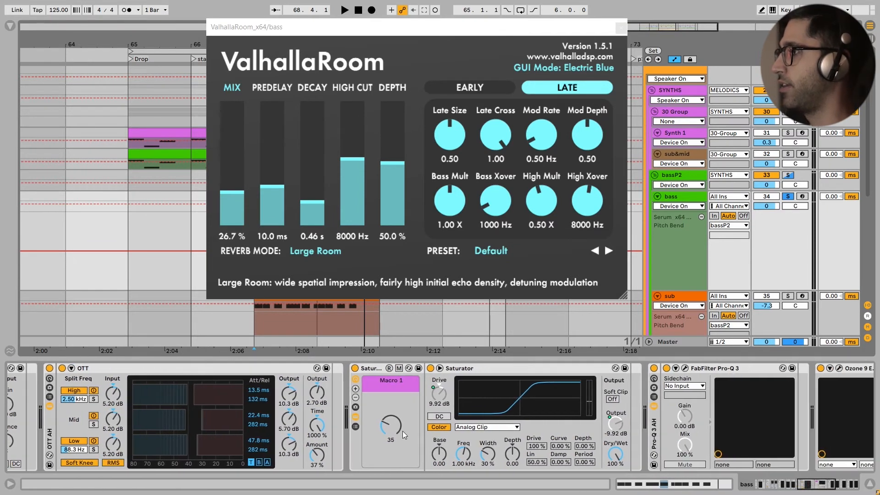
{"action": "scroll", "coordinate": [566, 417], "scroll_direction": "right", "scroll_amount": 10}
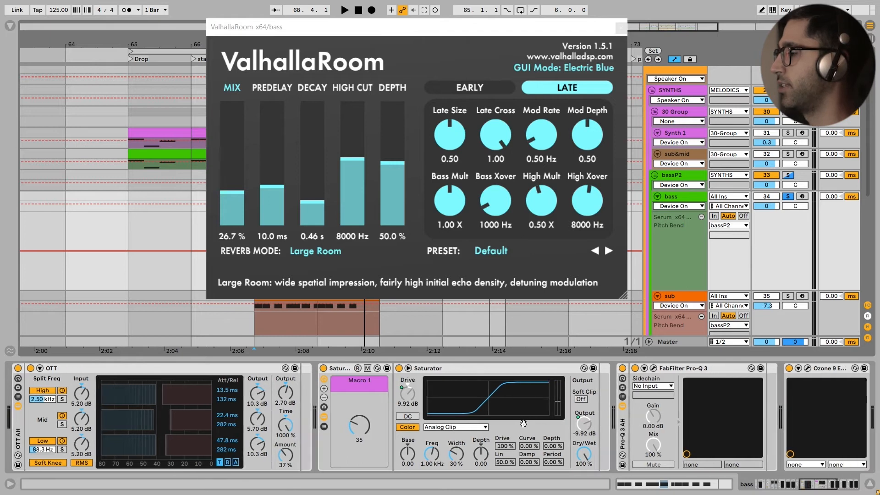
{"action": "left_click", "coordinate": [388, 368]}
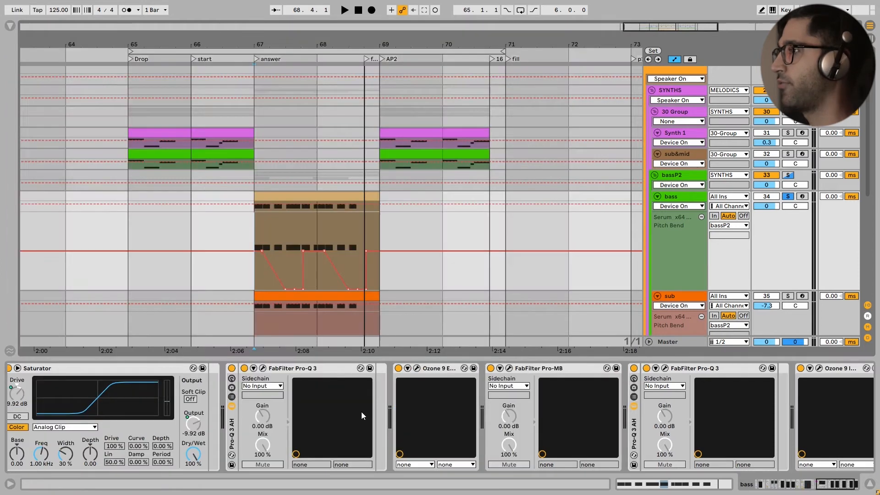
Inspect the bass track's Ozone 9 Exciter and compare playback from bar 67 with the effect disabled and enabled.
{"action": "left_click", "coordinate": [417, 368]}
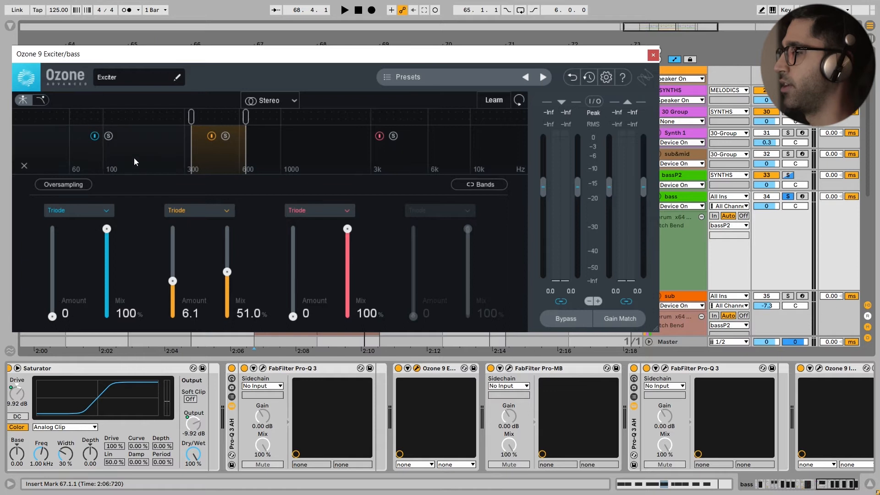
{"action": "key", "text": "space"}
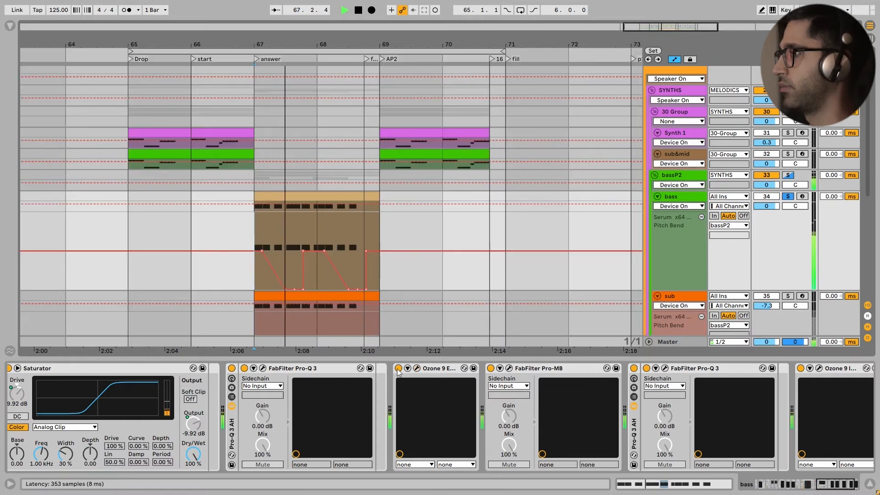
{"action": "key", "text": "space"}
{"action": "left_click", "coordinate": [398, 369]}
{"action": "key", "text": "space"}
{"action": "key", "text": "space"}
{"action": "left_click", "coordinate": [398, 369]}
{"action": "key", "text": "space"}
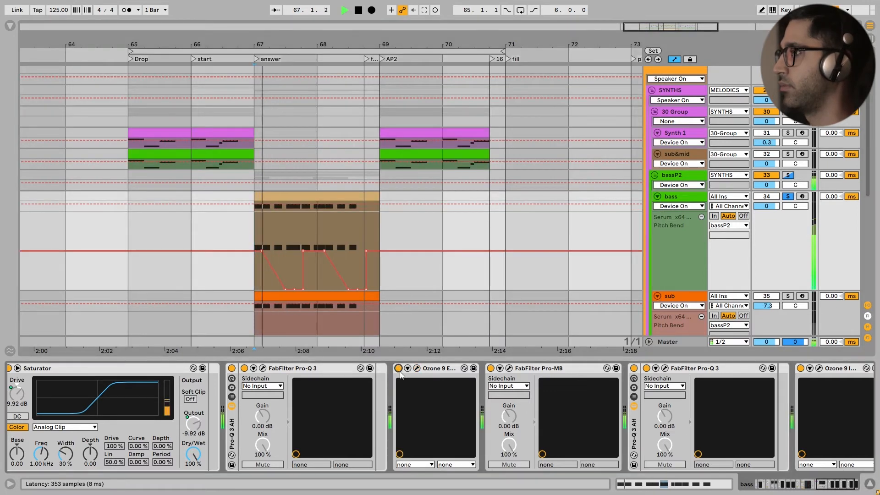
{"action": "key", "text": "space"}
Inspect the FabFilter Pro-MB, the following Pro-Q 3 and the final Ozone 9 device on the bass track.
{"action": "scroll", "coordinate": [506, 385], "scroll_direction": "right", "scroll_amount": 2}
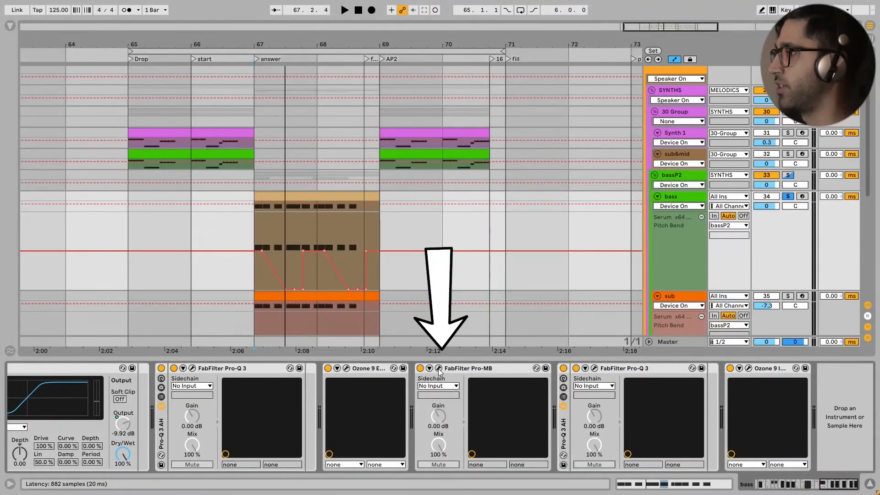
{"action": "left_click", "coordinate": [438, 369]}
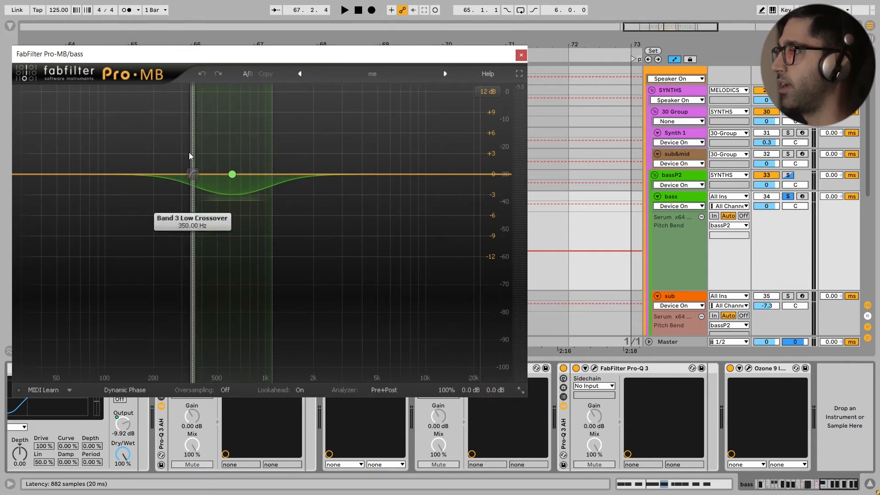
{"action": "key", "text": "Escape"}
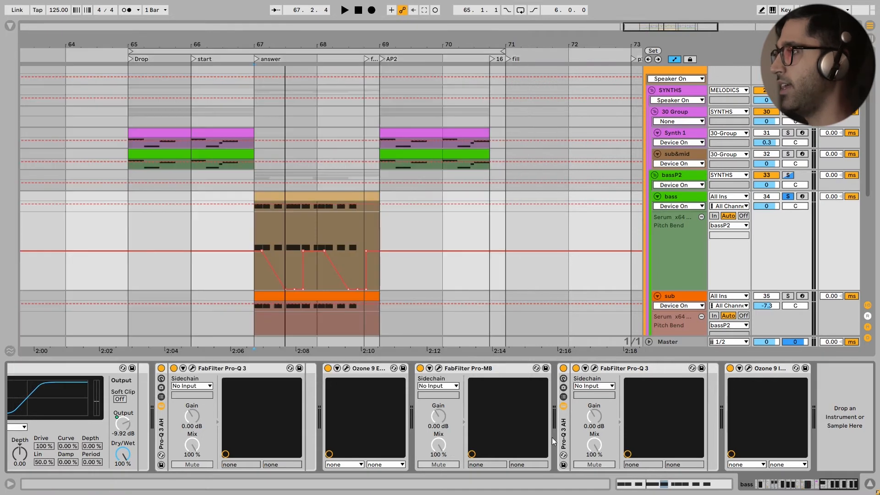
{"action": "left_click", "coordinate": [594, 368]}
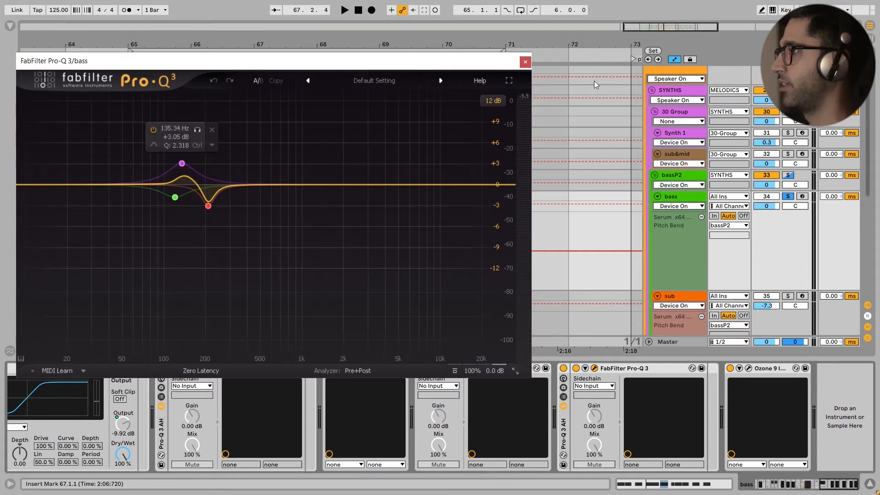
{"action": "left_click", "coordinate": [526, 61]}
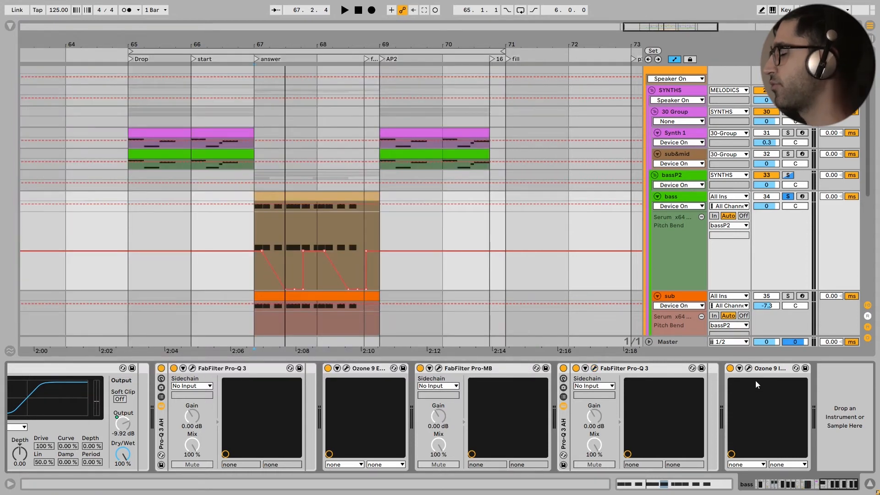
{"action": "left_click", "coordinate": [749, 368]}
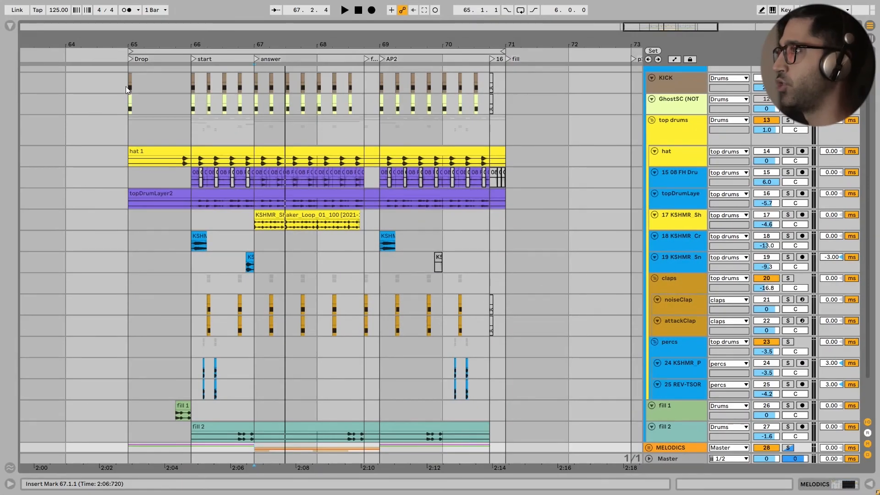
Play the full drop from bar 65 while viewing the Drums group's tracks.
{"action": "left_click", "coordinate": [126, 82]}
{"action": "key", "text": "space"}
{"action": "scroll", "coordinate": [108, 151], "scroll_direction": "down", "scroll_amount": 2}
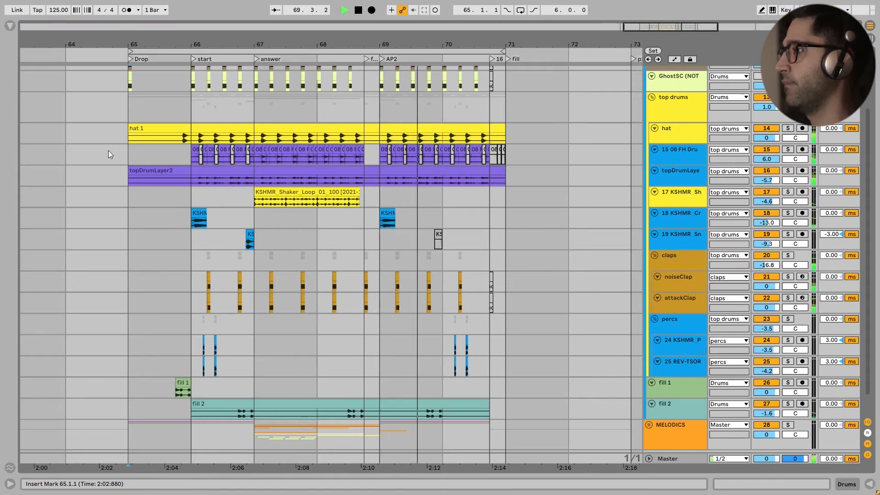
{"action": "key", "text": "space"}
{"action": "scroll", "coordinate": [108, 150], "scroll_direction": "up", "scroll_amount": 3}
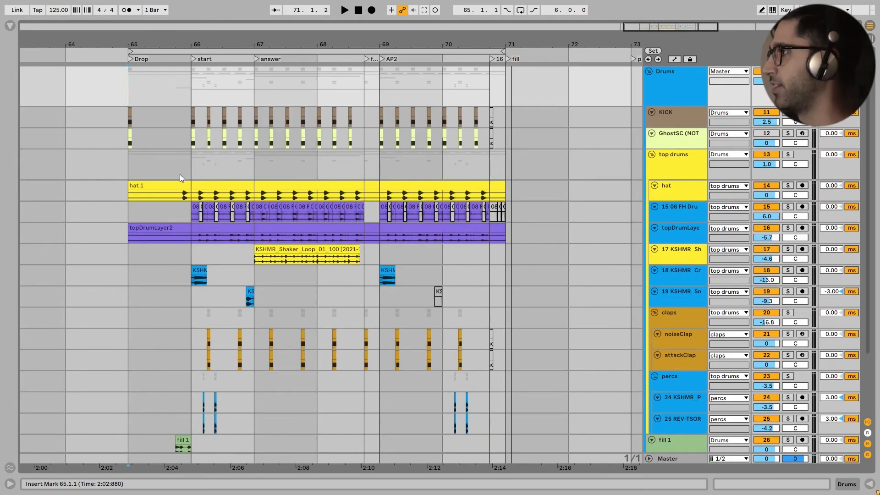
Solo the hat track in the top drums group and play it from bar 65.
{"action": "left_click", "coordinate": [682, 162]}
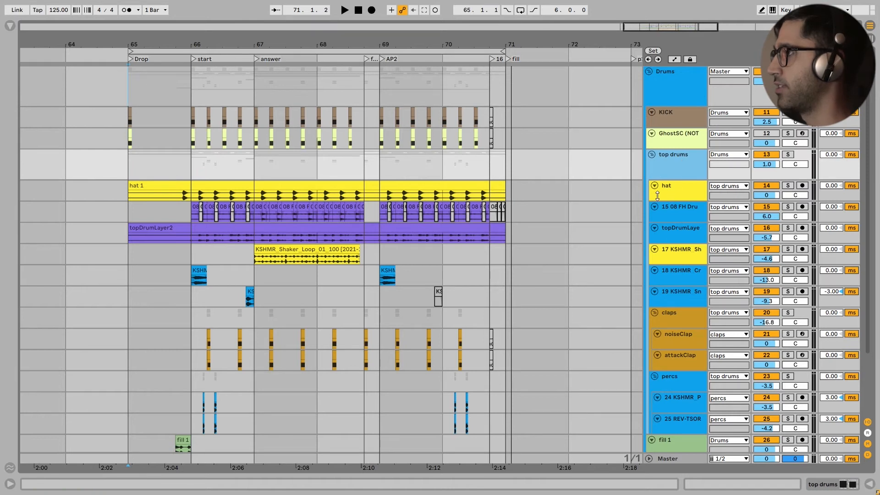
{"action": "left_click", "coordinate": [661, 193]}
{"action": "key", "text": "space"}
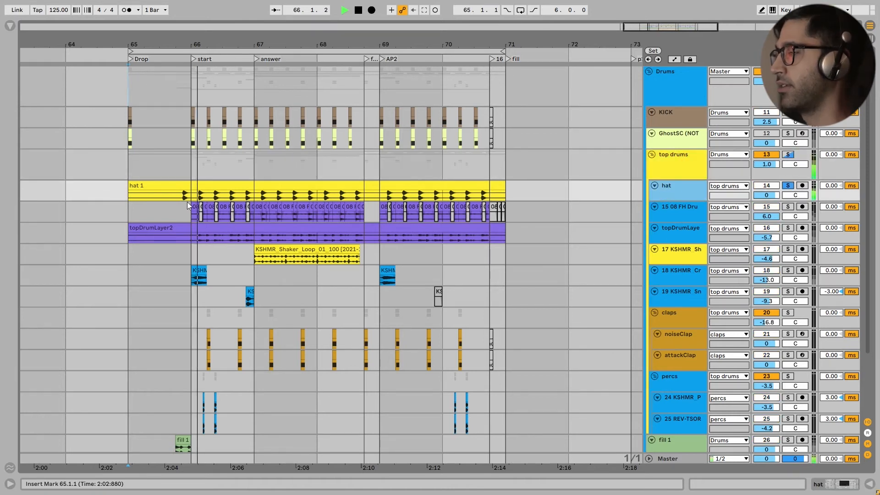
{"action": "key", "text": "plus"}
{"action": "key", "text": "space"}
Loop the one-bar section from bar 66 to bar 67 in the top drums group.
{"action": "left_click", "coordinate": [679, 212]}
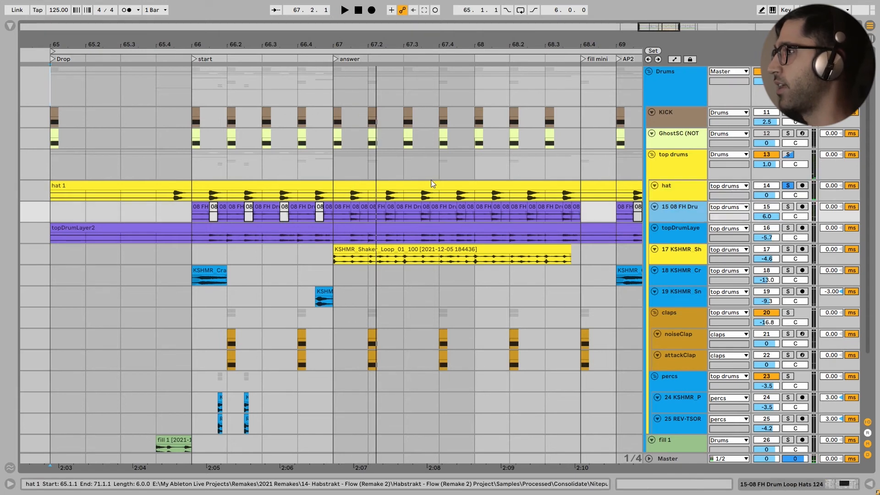
{"action": "left_click_drag", "start_coordinate": [191, 157], "coordinate": [331, 164]}
{"action": "key", "text": "ctrl+l"}
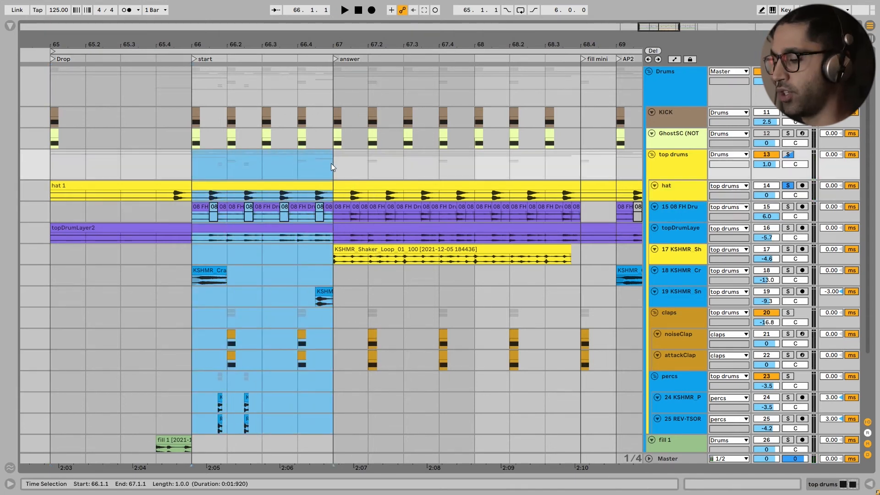
Audition the 08 FH Drum Loop Hats track alone and together with the hat track in the bar 66 loop.
{"action": "left_click", "coordinate": [671, 215]}
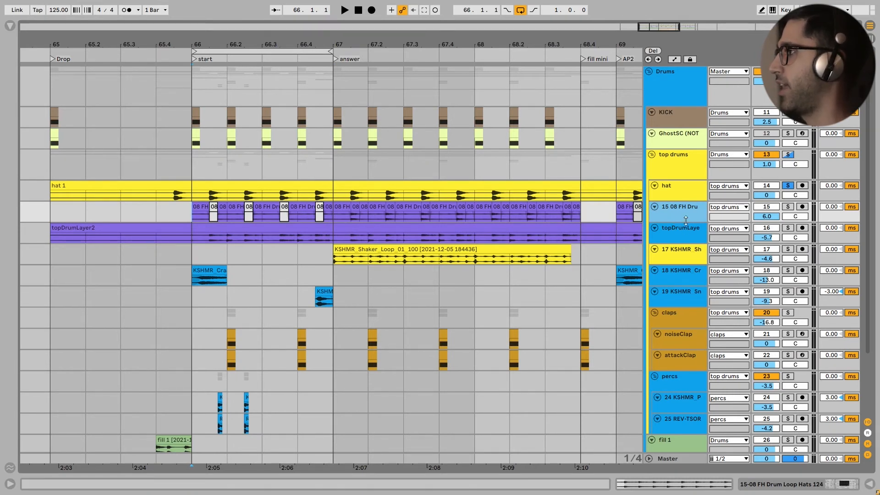
{"action": "key", "text": "space"}
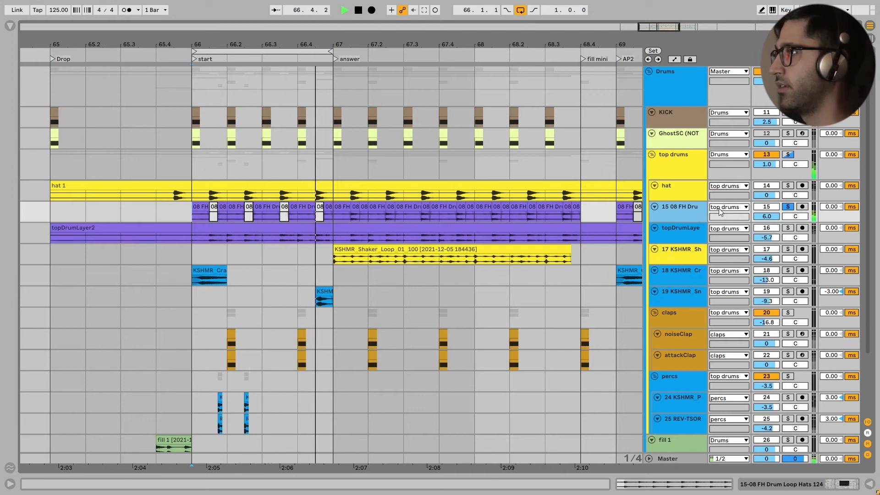
{"action": "left_click", "coordinate": [788, 186], "text": "ctrl"}
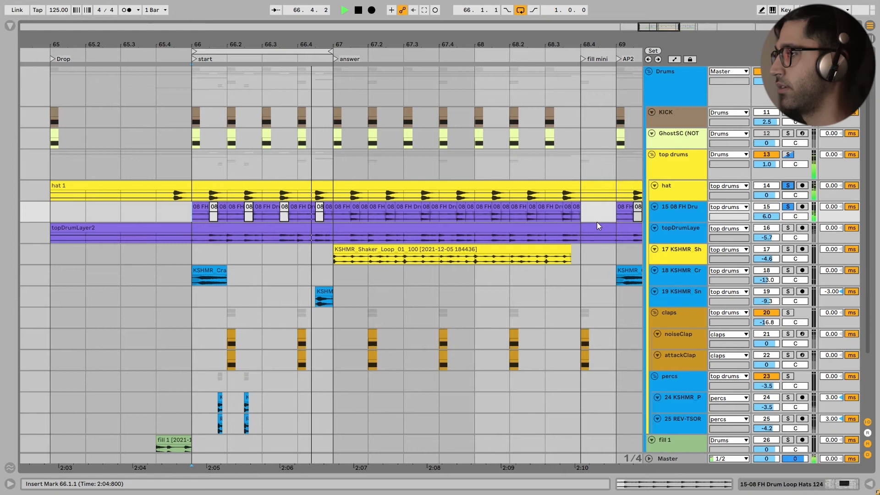
{"action": "key", "text": "space"}
Solo the topDrumLayer2 track and play it within the bar 66 loop.
{"action": "left_click", "coordinate": [676, 236]}
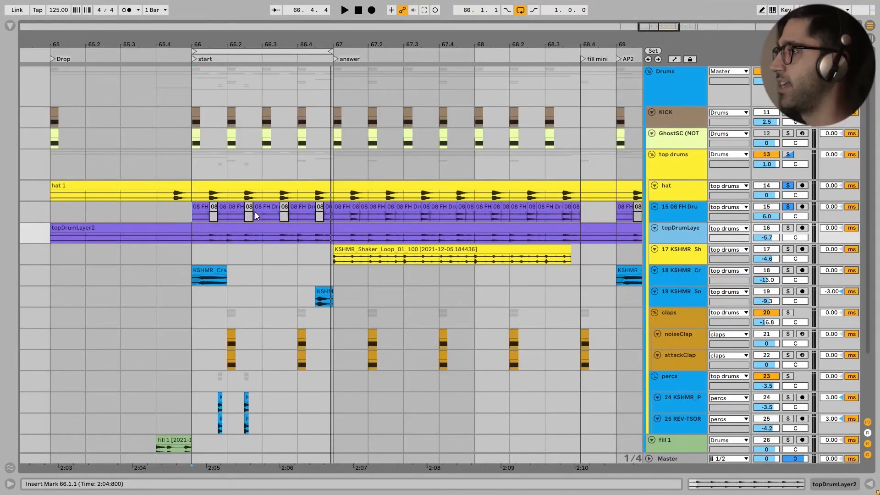
{"action": "left_click", "coordinate": [788, 228]}
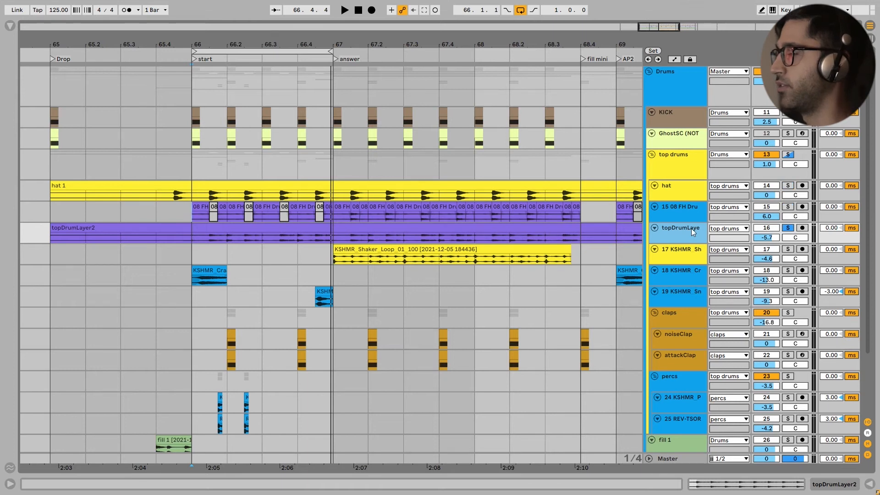
{"action": "key", "text": "space"}
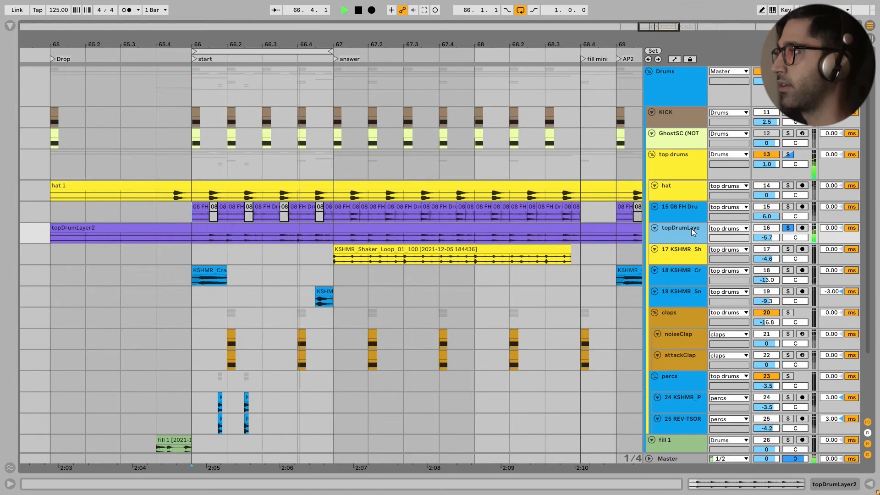
{"action": "key", "text": "space"}
Add the 08 FH Drum Loop Hats and hat tracks to the solo and play all three layers together.
{"action": "left_click", "coordinate": [788, 207], "text": "ctrl"}
{"action": "left_click", "coordinate": [788, 187], "text": "ctrl"}
{"action": "key", "text": "space"}
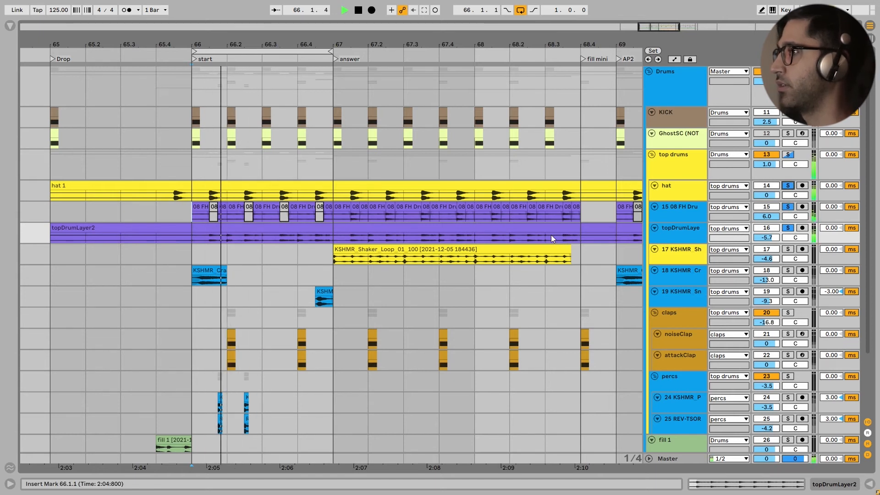
{"action": "key", "text": "space"}
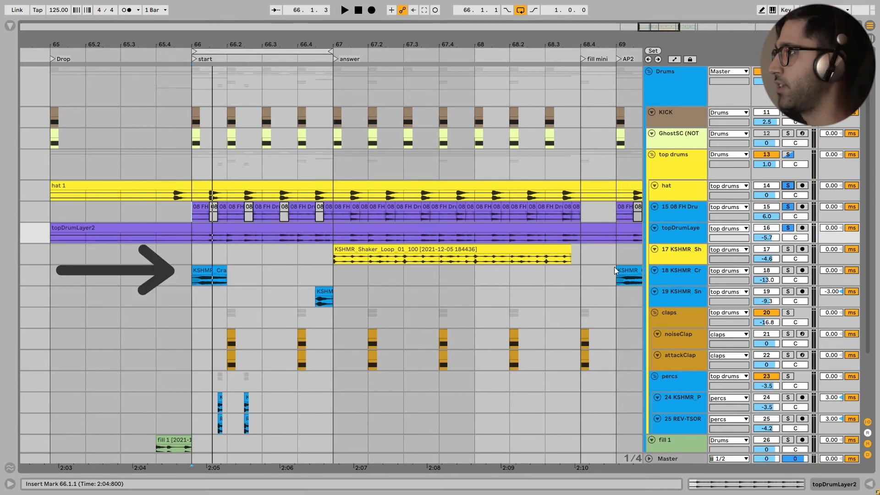
Solo the KSHMR crash track and play it from bar 66.
{"action": "left_click", "coordinate": [789, 249]}
{"action": "left_click", "coordinate": [788, 249]}
{"action": "left_click", "coordinate": [788, 271]}
{"action": "left_click", "coordinate": [681, 277]}
{"action": "key", "text": "s"}
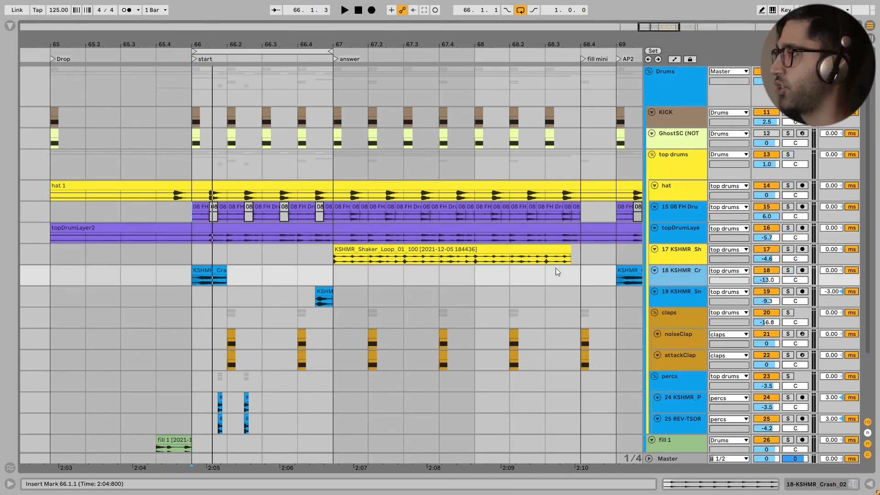
{"action": "key", "text": "s"}
{"action": "key", "text": "space"}
{"action": "left_click", "coordinate": [180, 282]}
{"action": "key", "text": "space"}
{"action": "key", "text": "space"}
{"action": "key", "text": "space"}
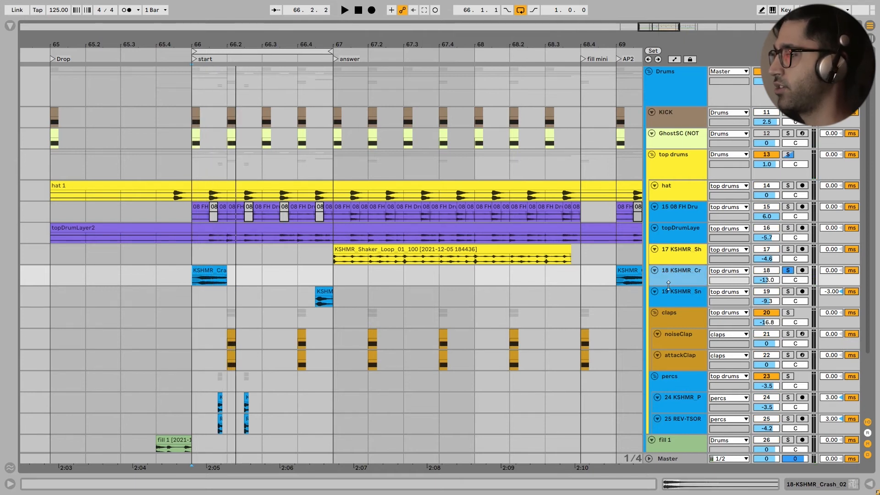
Enlarge the KSHMR crash track and play its clip from bar 66 without the fade-in.
{"action": "left_click_drag", "start_coordinate": [668, 286], "coordinate": [668, 335]}
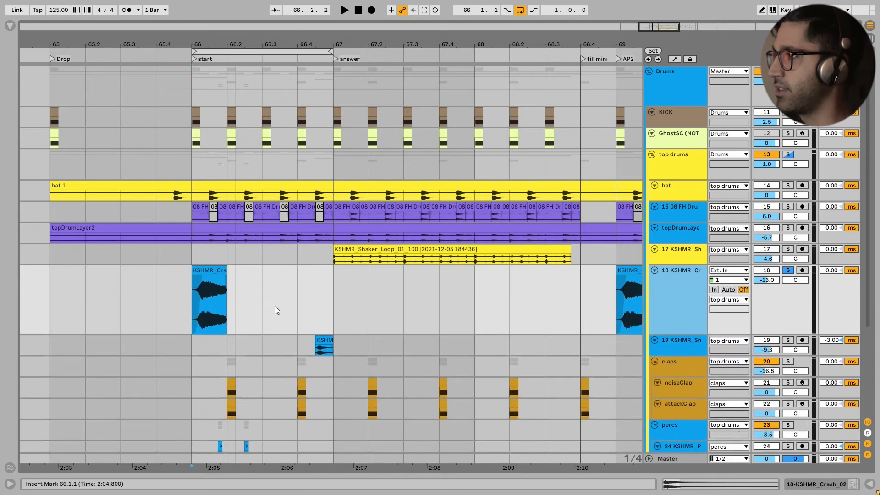
{"action": "key", "text": "space"}
{"action": "key", "text": "space"}
{"action": "key", "text": "space"}
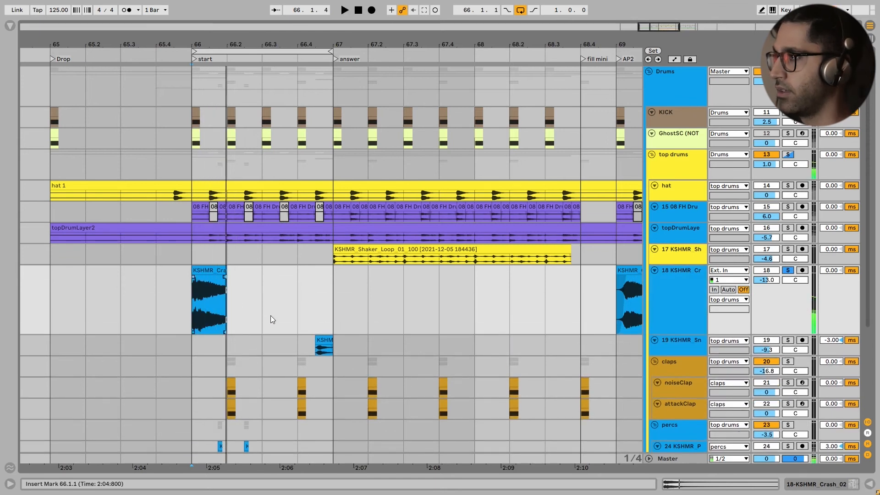
Undo the fade change on the KSHMR crash clip and audition it repeatedly from bar 66.
{"action": "key", "text": "ctrl+z"}
{"action": "key", "text": "space"}
{"action": "key", "text": "space"}
{"action": "key", "text": "space"}
{"action": "key", "text": "space"}
{"action": "key", "text": "space"}
{"action": "left_click", "coordinate": [787, 113], "text": "ctrl"}
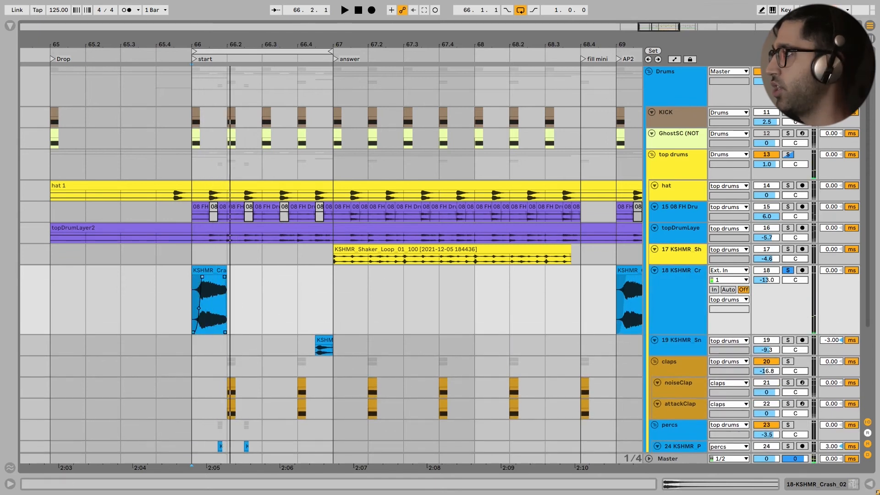
{"action": "key", "text": "space"}
{"action": "key", "text": "space"}
{"action": "key", "text": "space"}
{"action": "key", "text": "space"}
{"action": "key", "text": "space"}
{"action": "key", "text": "space"}
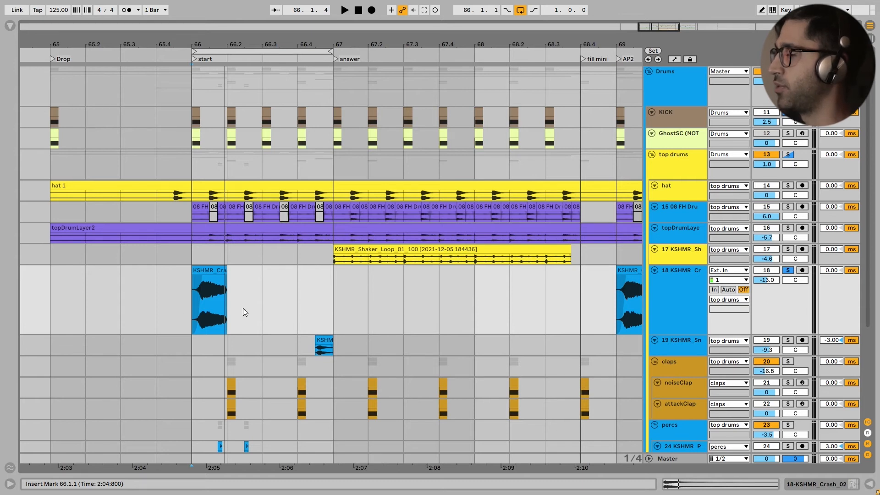
Solo the noiseClap track, show its devices and play it in the bar 66 loop.
{"action": "scroll", "coordinate": [468, 301], "scroll_direction": "down", "scroll_amount": 5}
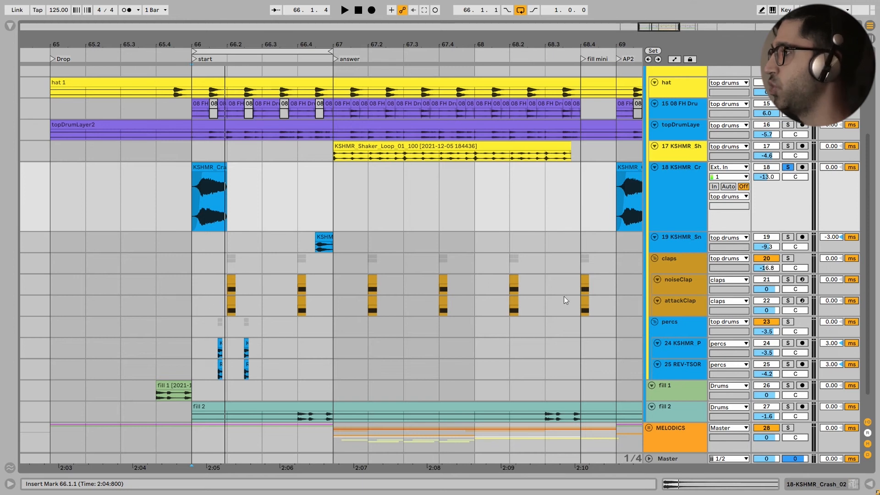
{"action": "left_click", "coordinate": [676, 286]}
{"action": "key", "text": "s"}
{"action": "double_click", "coordinate": [676, 287]}
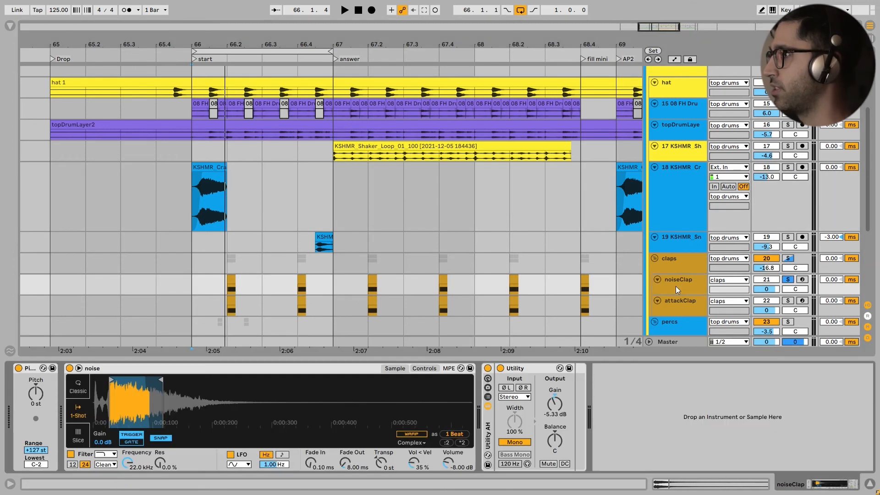
{"action": "key", "text": "space"}
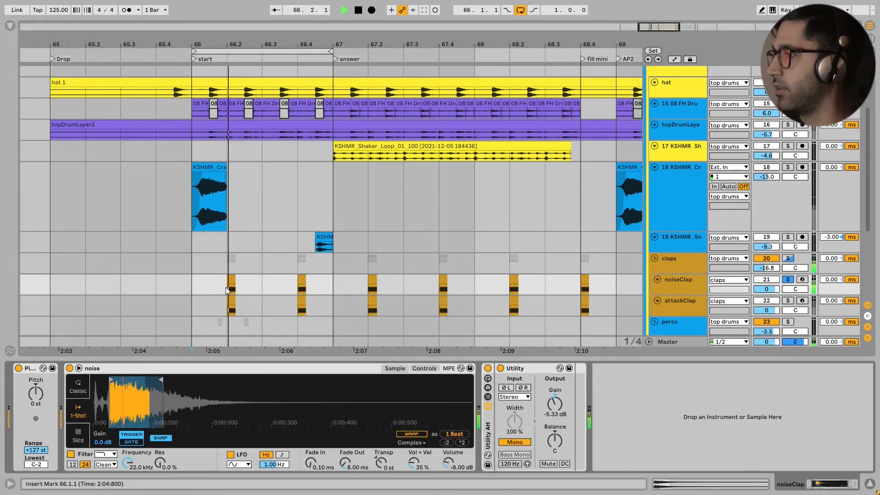
{"action": "key", "text": "space"}
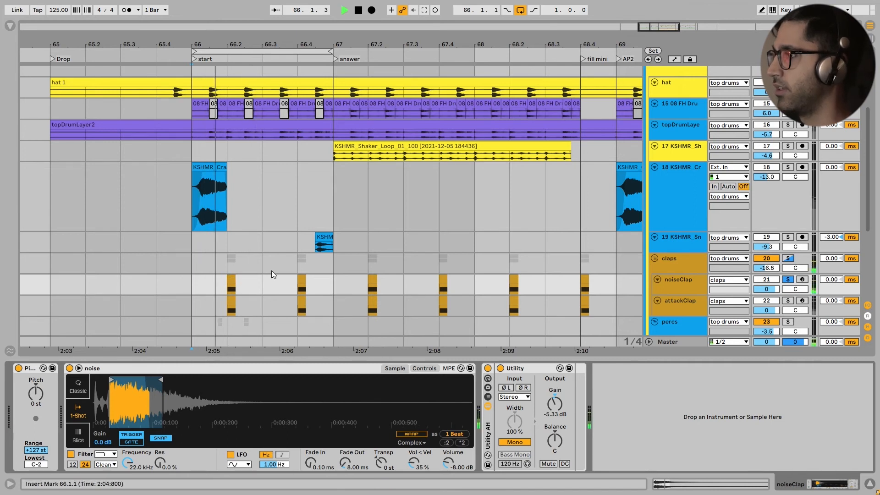
Show the attackClap track's devices, solo it and play it from 66.2.
{"action": "scroll", "coordinate": [271, 291], "scroll_direction": "down", "scroll_amount": 2}
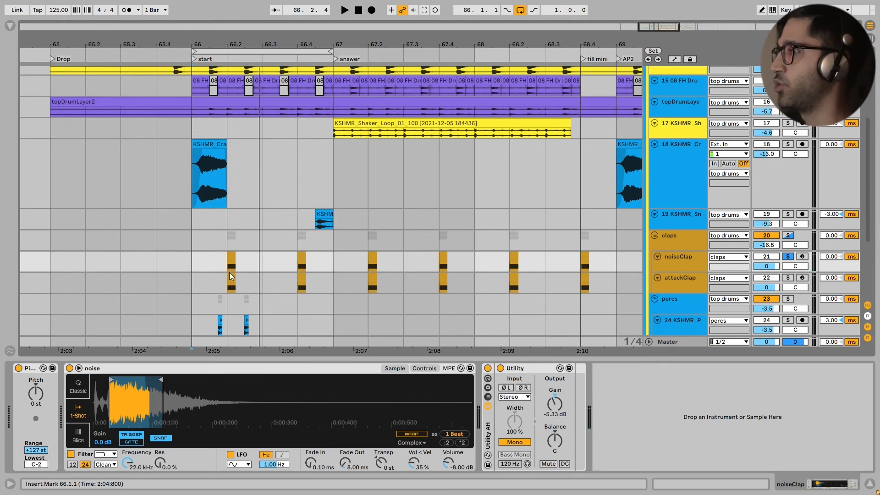
{"action": "left_click", "coordinate": [672, 285]}
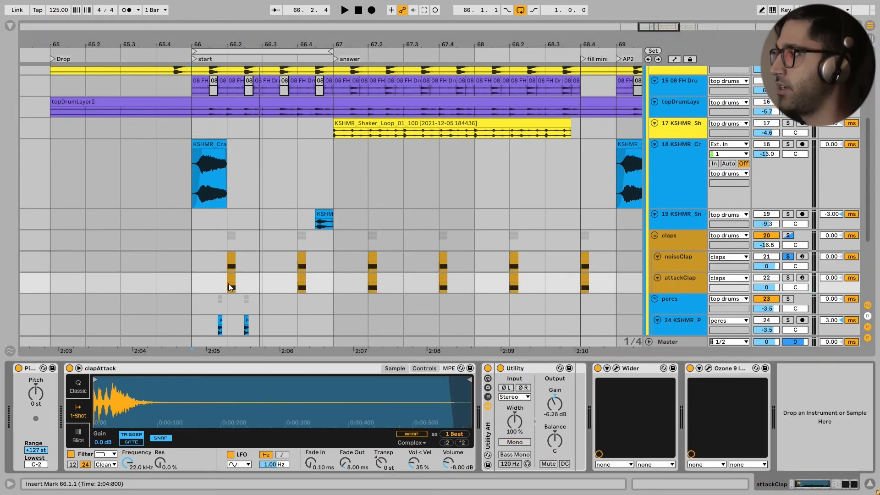
{"action": "left_click", "coordinate": [229, 283]}
{"action": "key", "text": "space"}
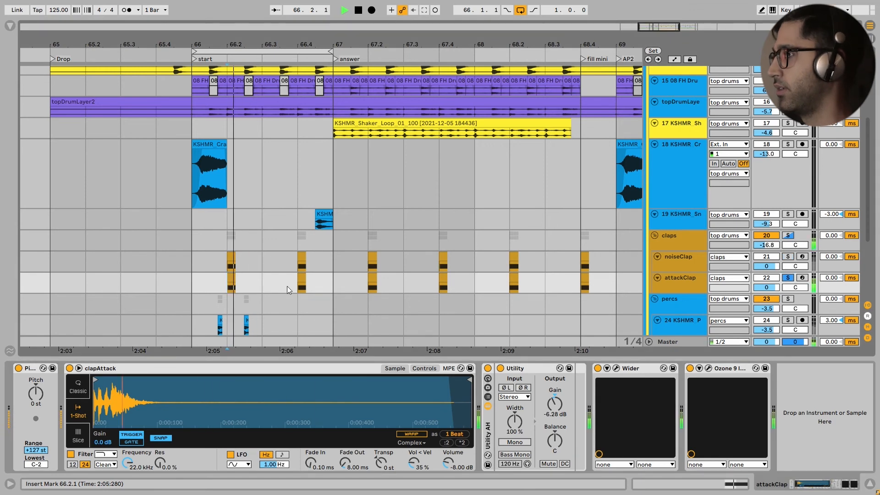
{"action": "key", "text": "space"}
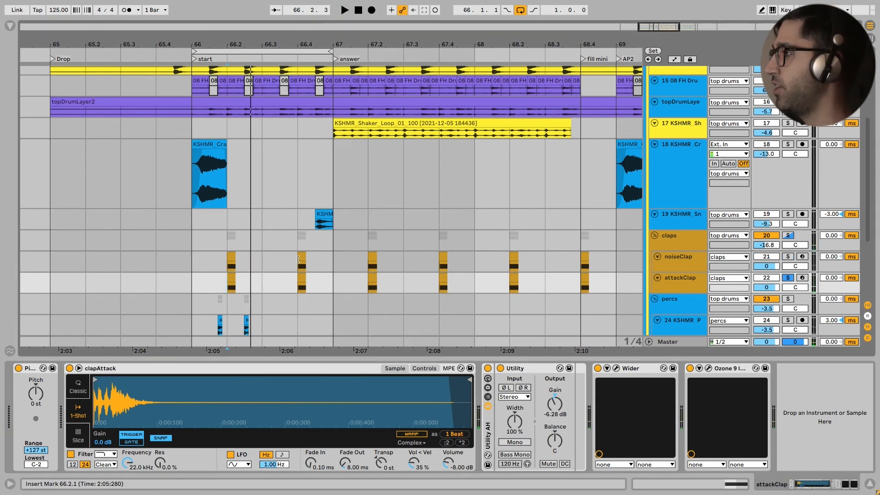
Audition the claps group soloed and again within the full mix.
{"action": "left_click", "coordinate": [788, 236]}
{"action": "key", "text": "space"}
{"action": "left_click", "coordinate": [788, 235]}
{"action": "key", "text": "space"}
{"action": "key", "text": "space"}
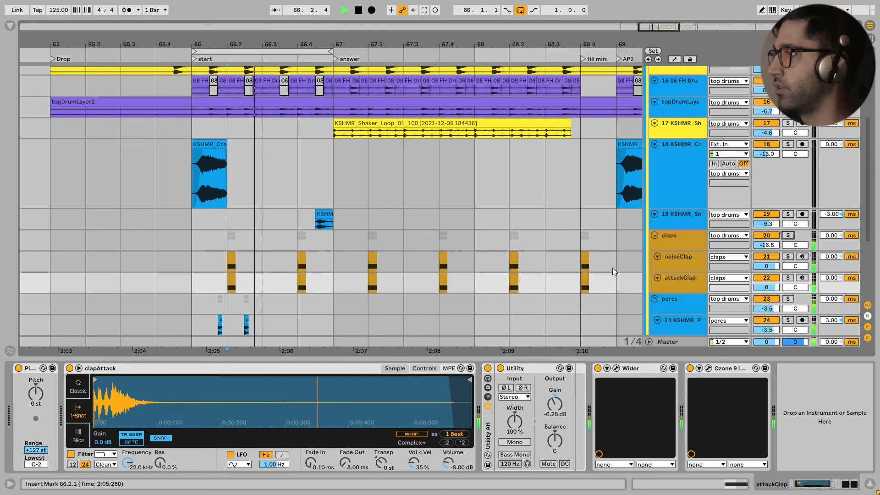
Solo the percs group, show its effects and play it within the bar 66 loop.
{"action": "left_click", "coordinate": [198, 265]}
{"action": "key", "text": "space"}
{"action": "scroll", "coordinate": [490, 264], "scroll_direction": "down", "scroll_amount": 3}
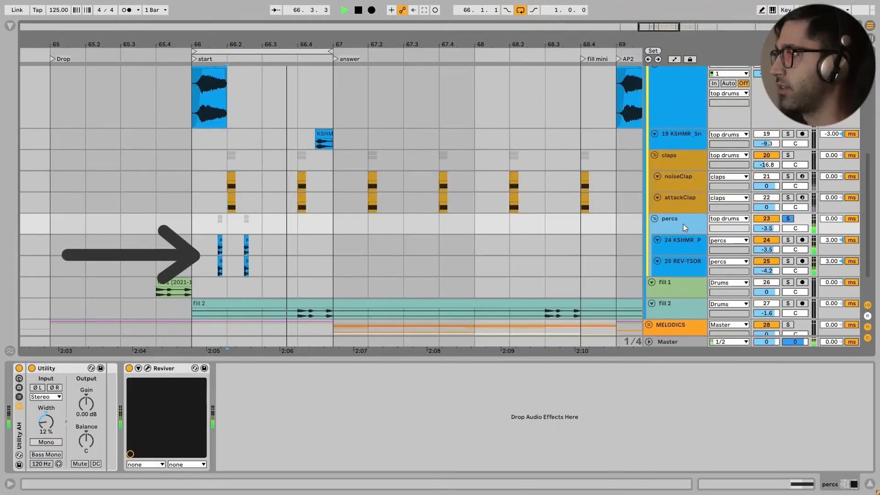
{"action": "key", "text": "space"}
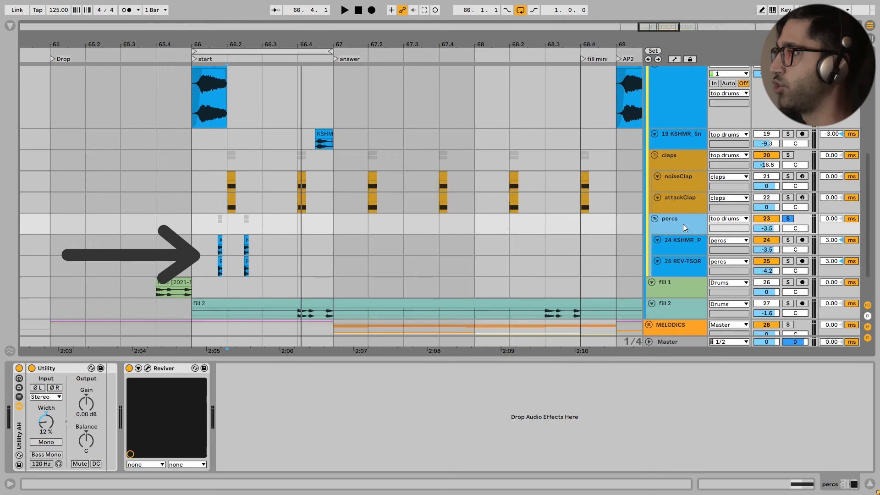
Play the full mix with the percs group volume raised to 6.0 dB, and undo the volume change.
{"action": "key", "text": "space"}
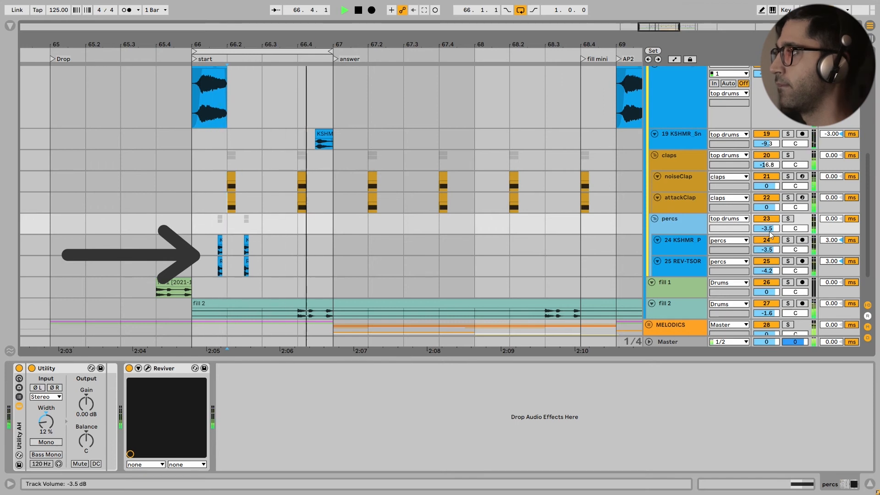
{"action": "left_click_drag", "start_coordinate": [770, 228], "coordinate": [771, 206]}
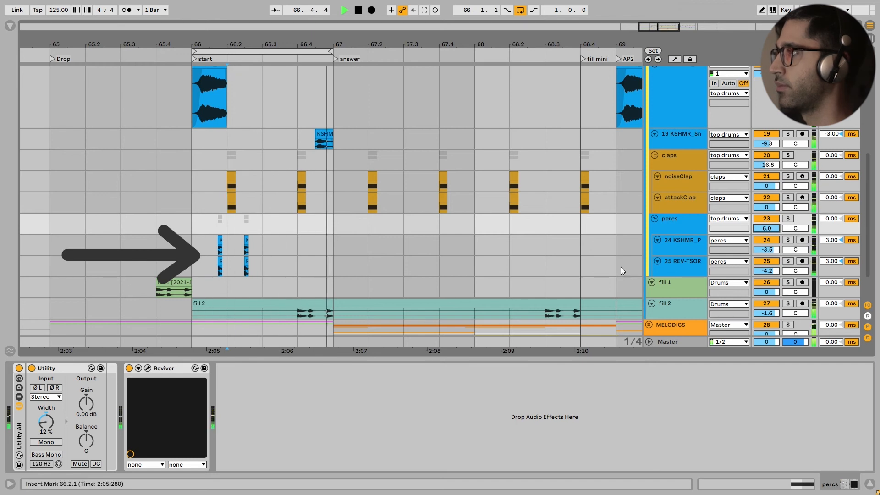
{"action": "key", "text": "space"}
{"action": "key", "text": "ctrl+z"}
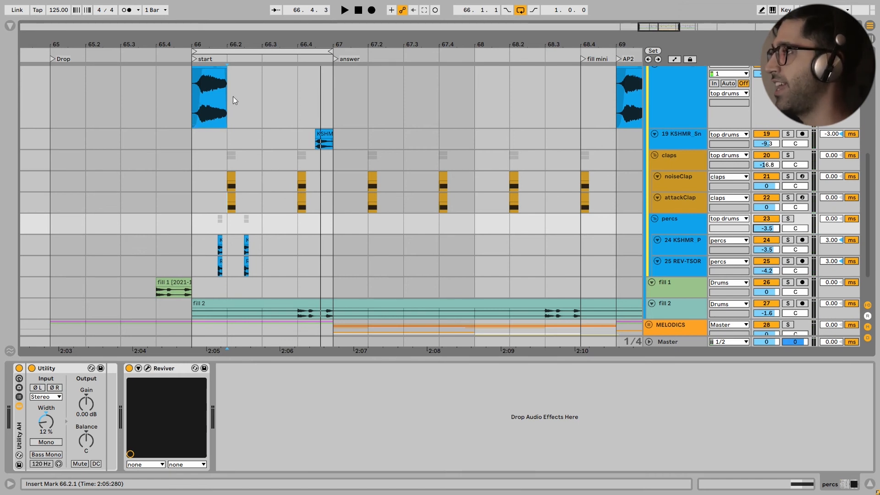
Play the full mix from the Drop marker at bar 65 through the start section.
{"action": "left_click", "coordinate": [50, 90]}
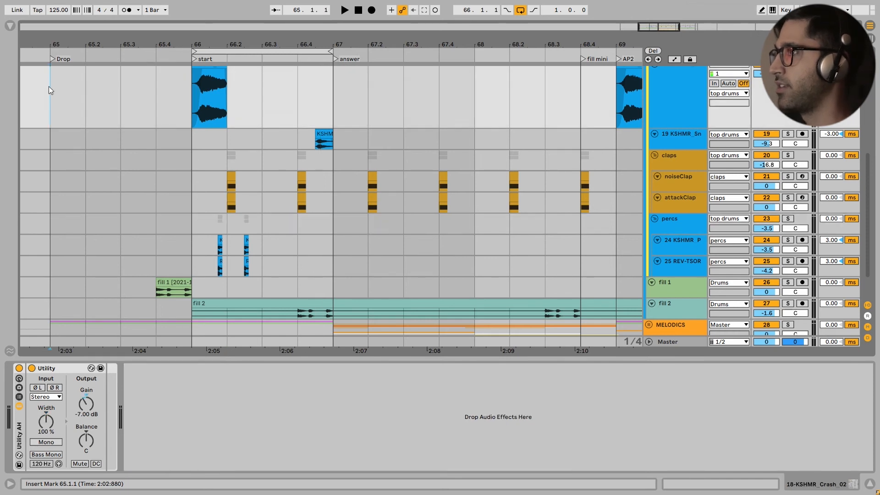
{"action": "scroll", "coordinate": [49, 87], "scroll_direction": "up", "scroll_amount": 6}
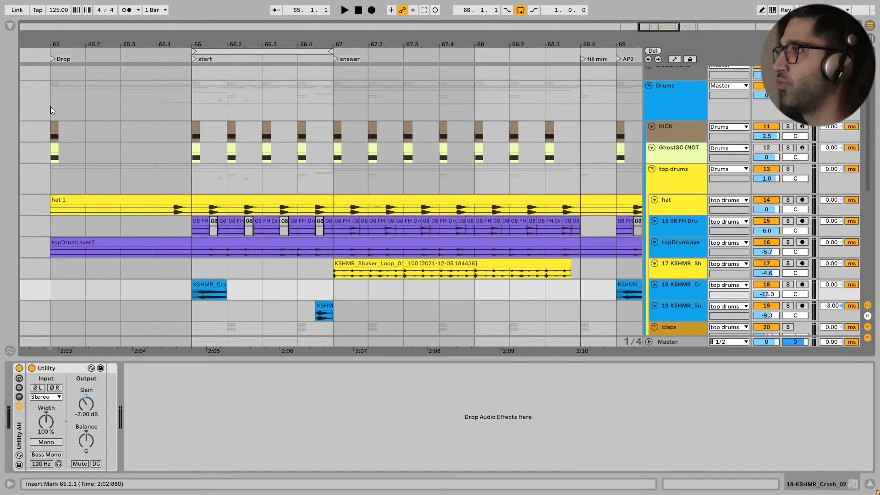
{"action": "key", "text": "space"}
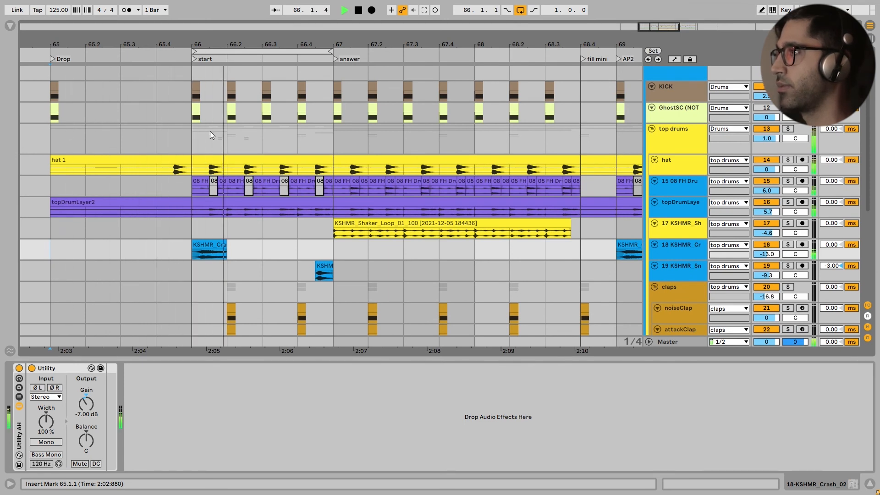
{"action": "key", "text": "space"}
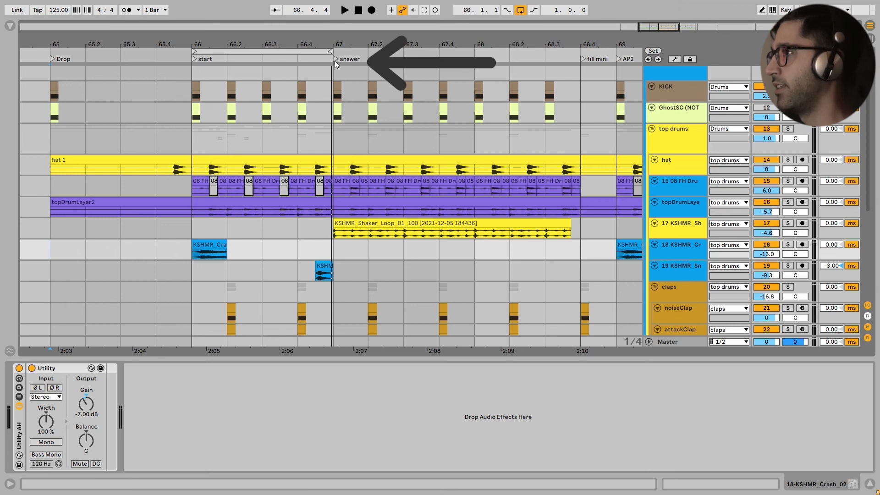
Play the full mix from the answer marker at bar 67 on past the AP2 marker.
{"action": "left_click", "coordinate": [336, 134]}
{"action": "key", "text": "space"}
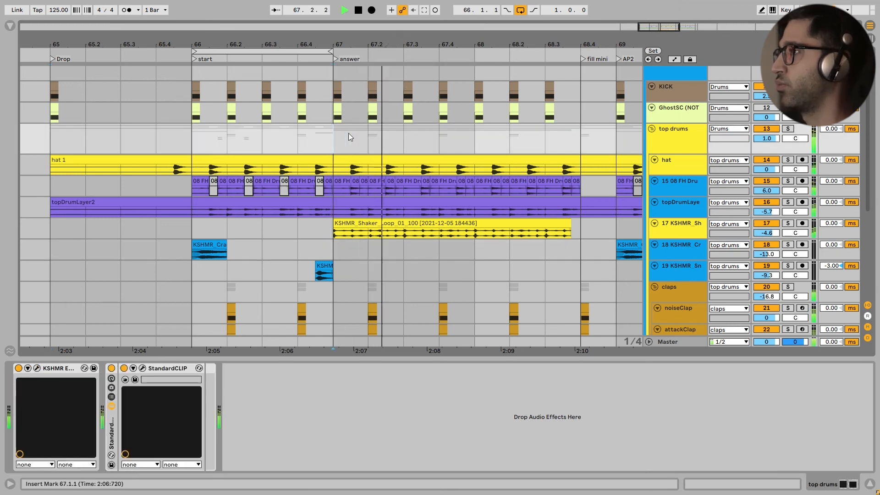
{"action": "scroll", "coordinate": [507, 137], "scroll_direction": "down", "scroll_amount": 1}
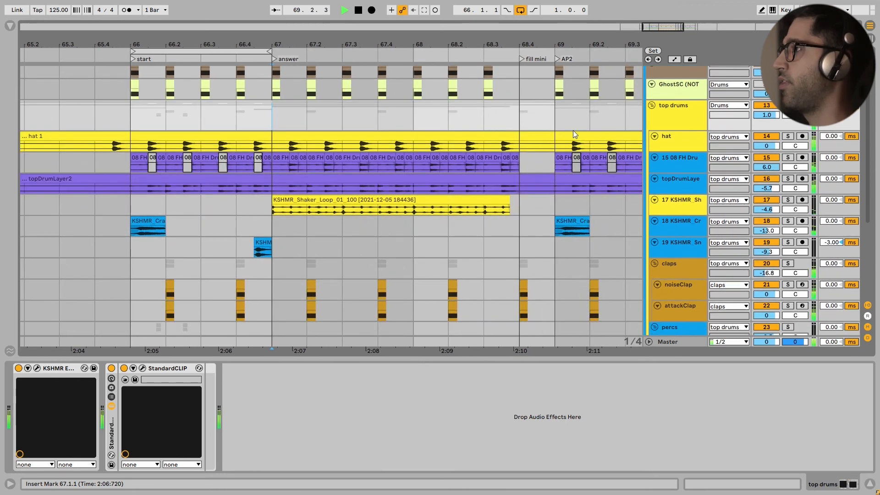
{"action": "scroll", "coordinate": [508, 117], "scroll_direction": "down", "scroll_amount": 5}
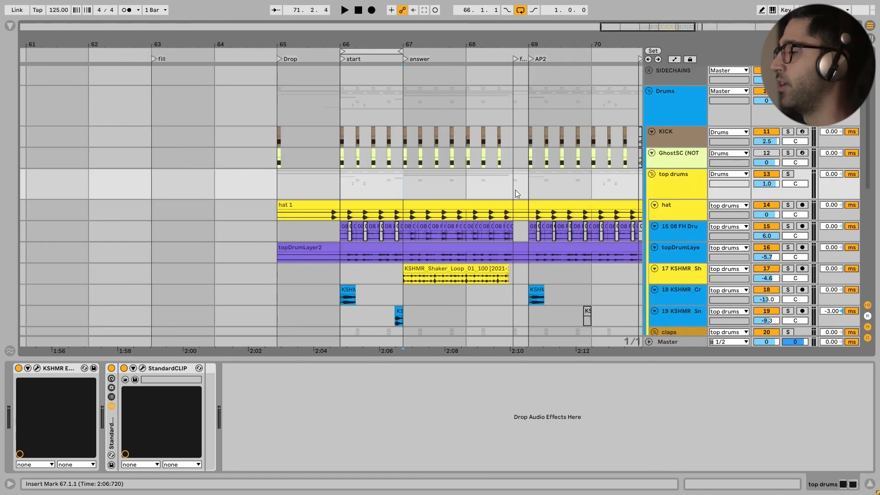
Select the Drums group, turn off looping and play the drop from bar 65 past bar 70.
{"action": "left_click", "coordinate": [668, 108]}
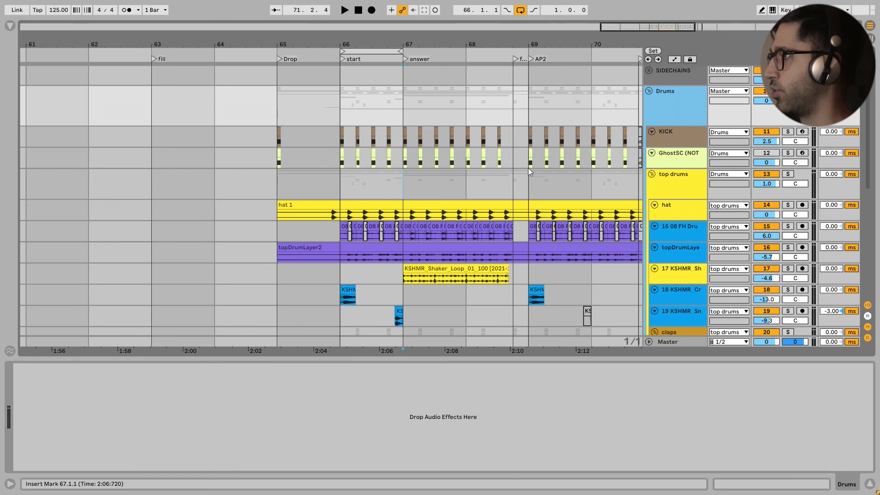
{"action": "left_click", "coordinate": [281, 109]}
{"action": "key", "text": "ctrl+l"}
{"action": "key", "text": "space"}
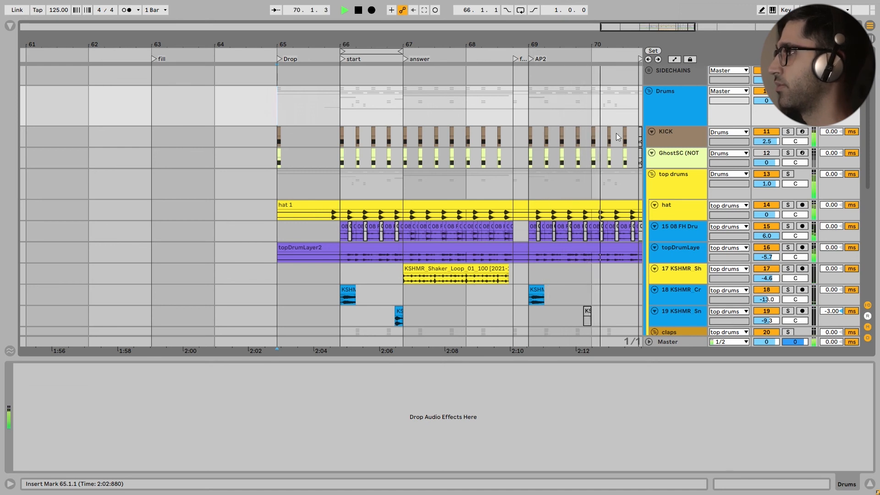
{"action": "key", "text": "space"}
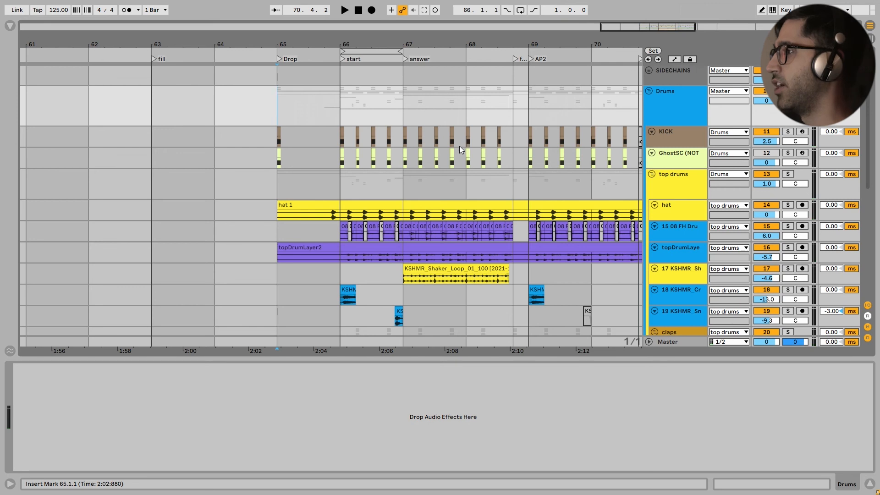
Highlight bar 69 across the top drums group and show the group's effect chain.
{"action": "left_click", "coordinate": [672, 182]}
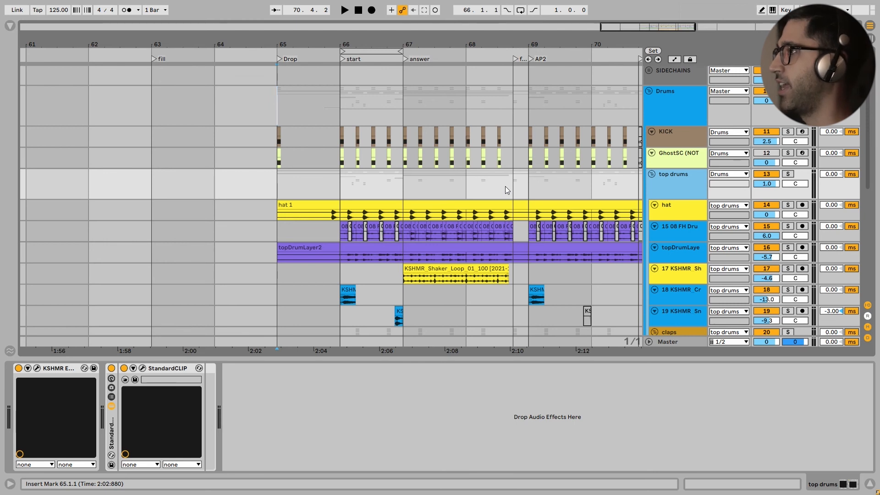
{"action": "left_click_drag", "start_coordinate": [526, 176], "coordinate": [595, 179]}
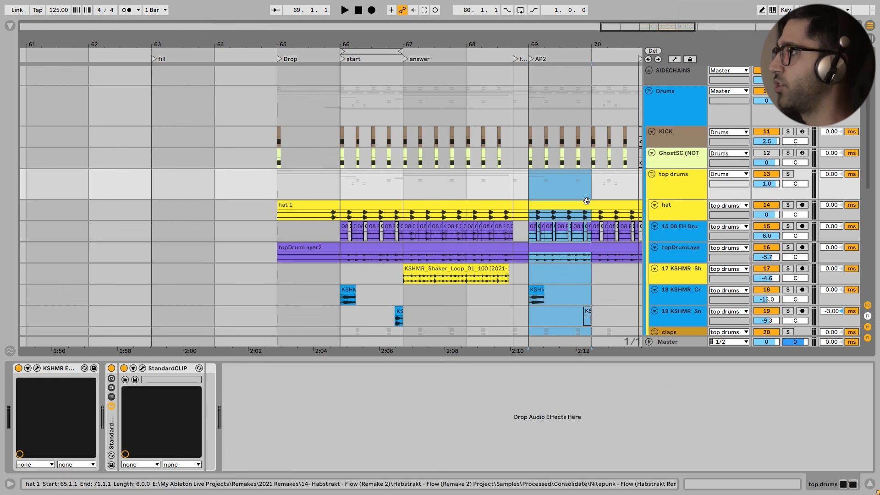
{"action": "double_click", "coordinate": [663, 185]}
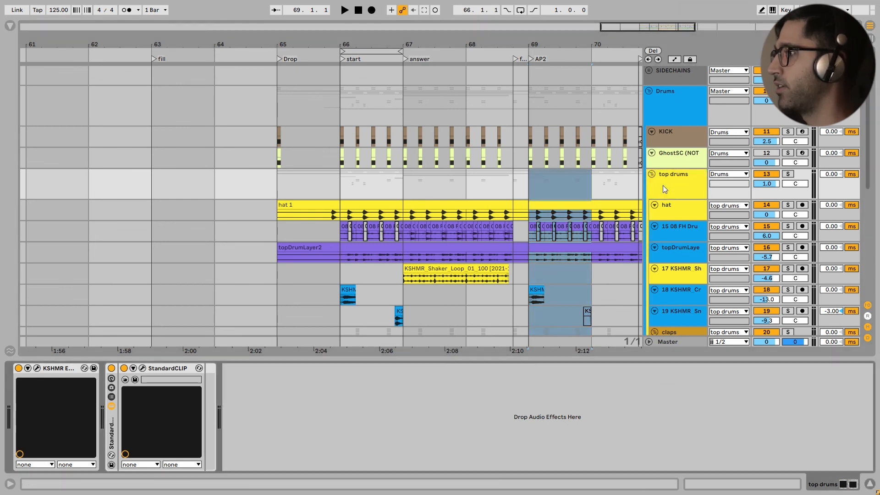
Show the hat track's effect chain and solo the track with the start position at bar 66.
{"action": "left_click", "coordinate": [669, 207]}
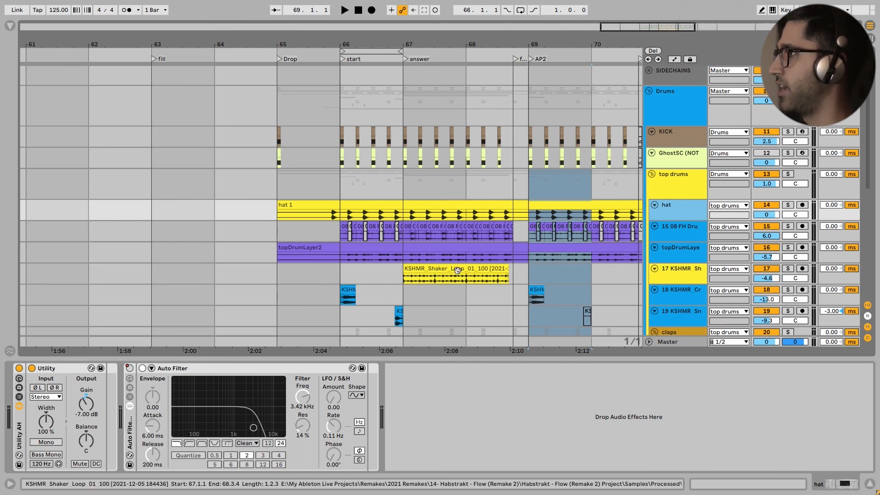
{"action": "left_click", "coordinate": [340, 217]}
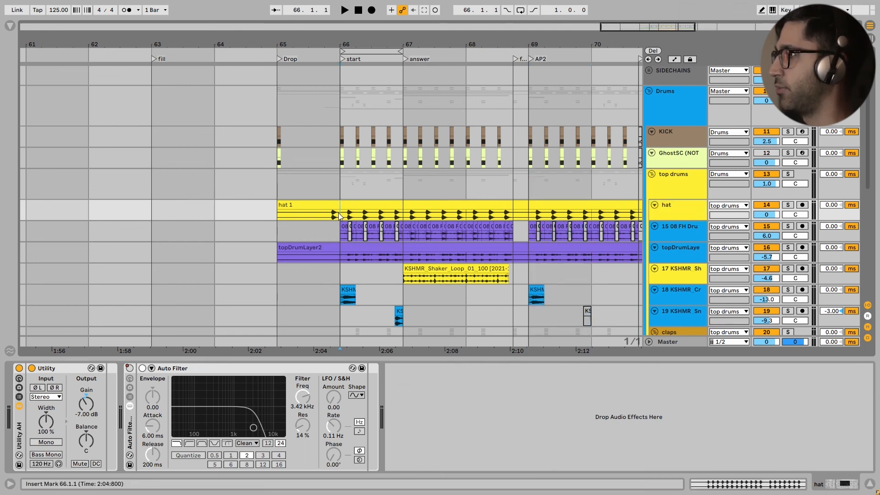
{"action": "key", "text": "s"}
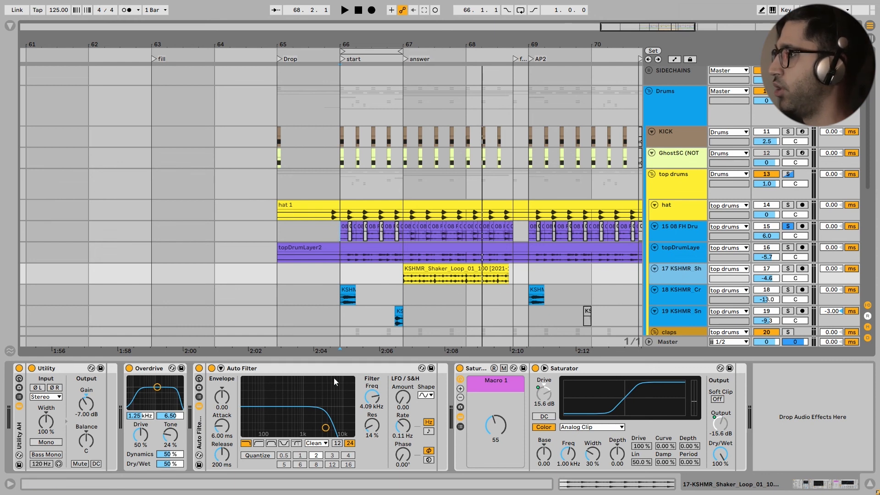
Play the soloed KSHMR shaker loop from bar 67, comparing it with its Auto Filter rack bypassed and re-enabled.
{"action": "left_click", "coordinate": [402, 278]}
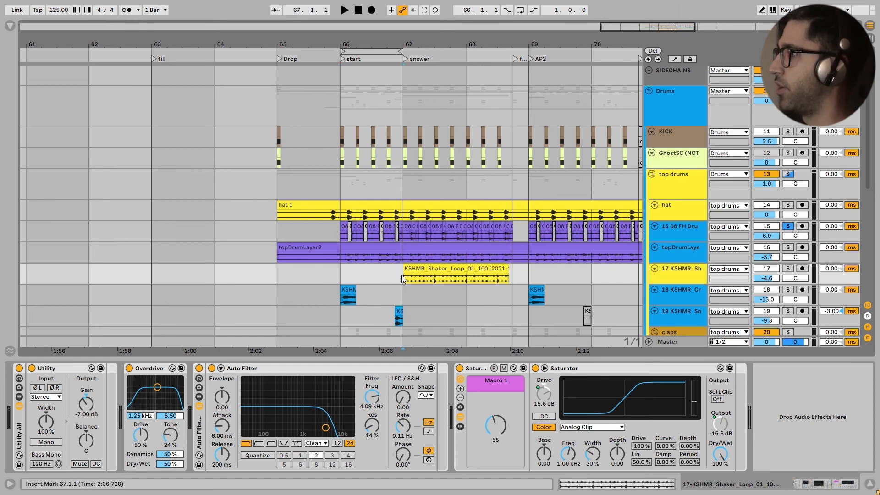
{"action": "key", "text": "space"}
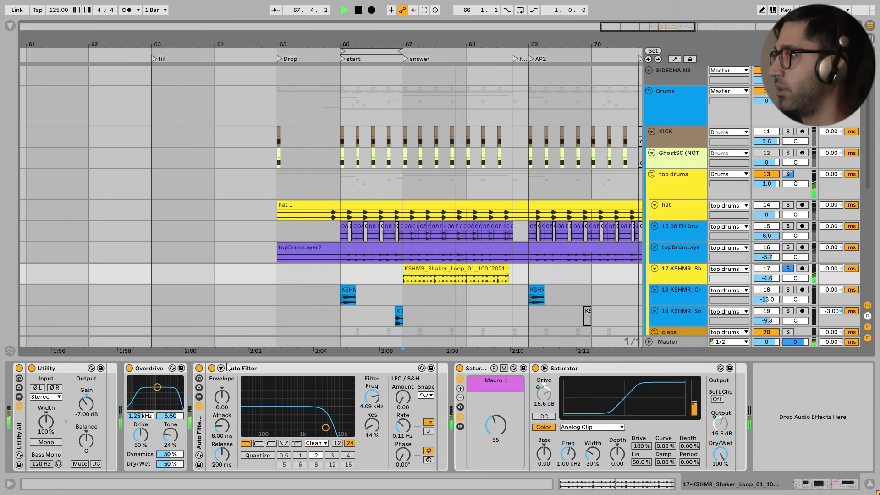
{"action": "left_click", "coordinate": [199, 369]}
{"action": "key", "text": "space"}
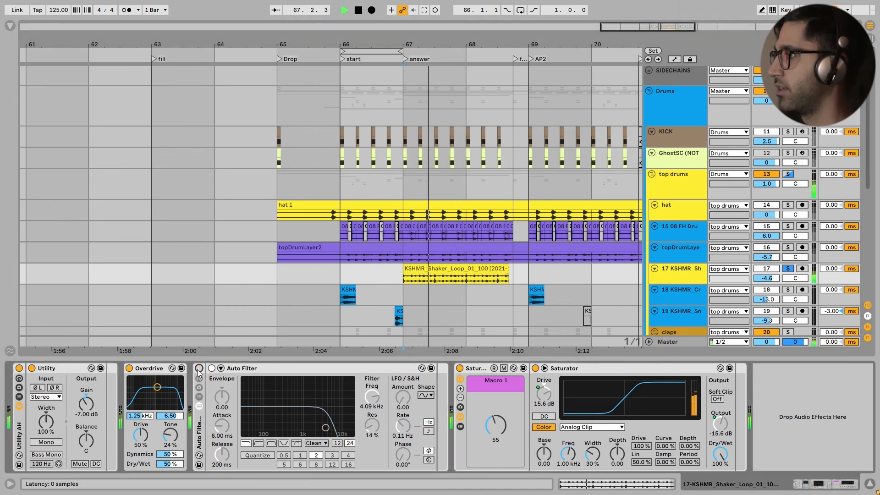
{"action": "key", "text": "space"}
{"action": "left_click", "coordinate": [199, 369]}
{"action": "key", "text": "space"}
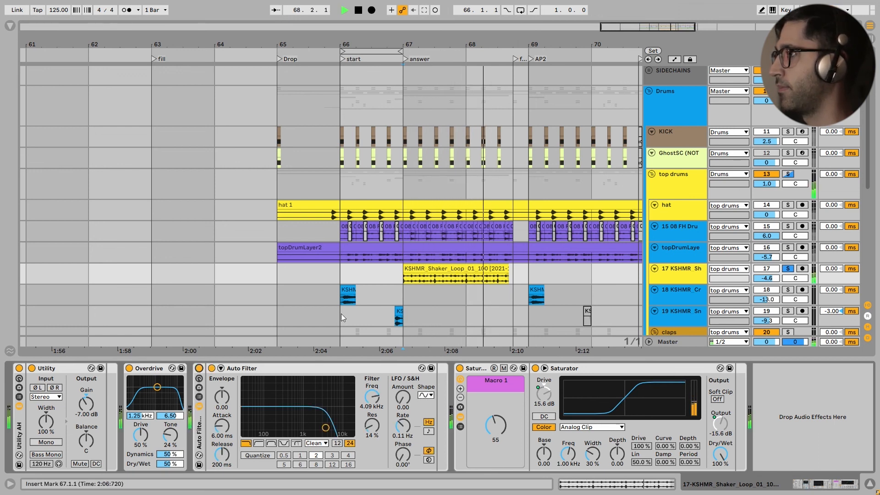
{"action": "key", "text": "space"}
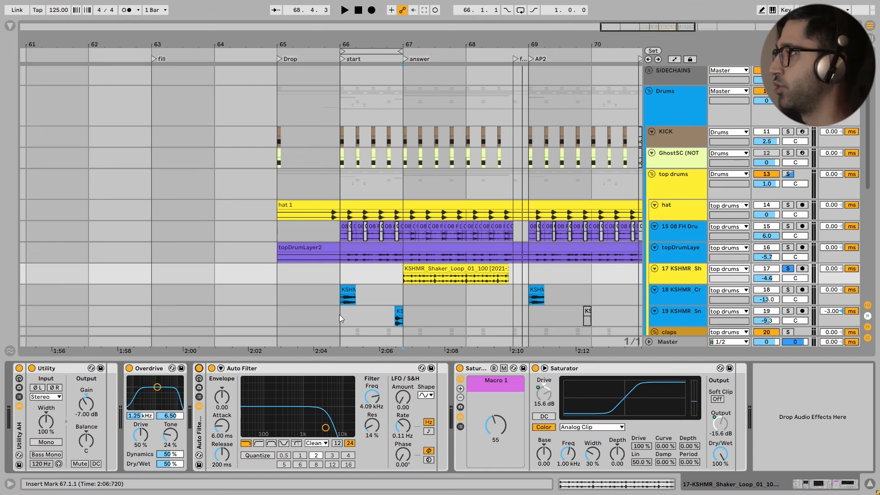